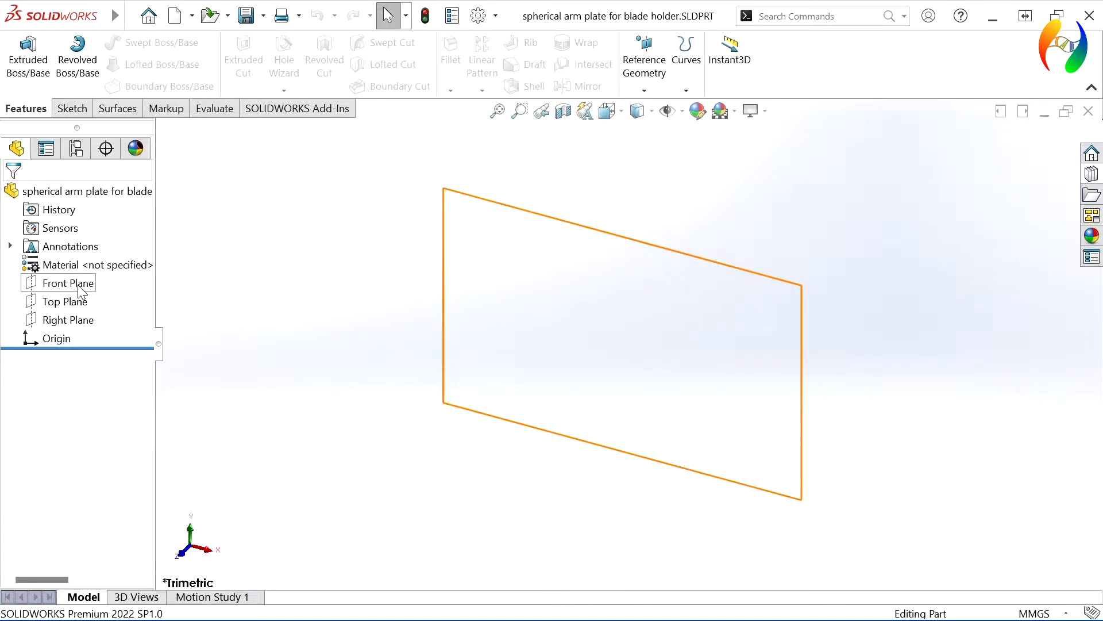
Sketch a center rectangle about 103 mm wide on the Front Plane, centered on the origin
{"action": "left_click", "coordinate": [86, 266]}
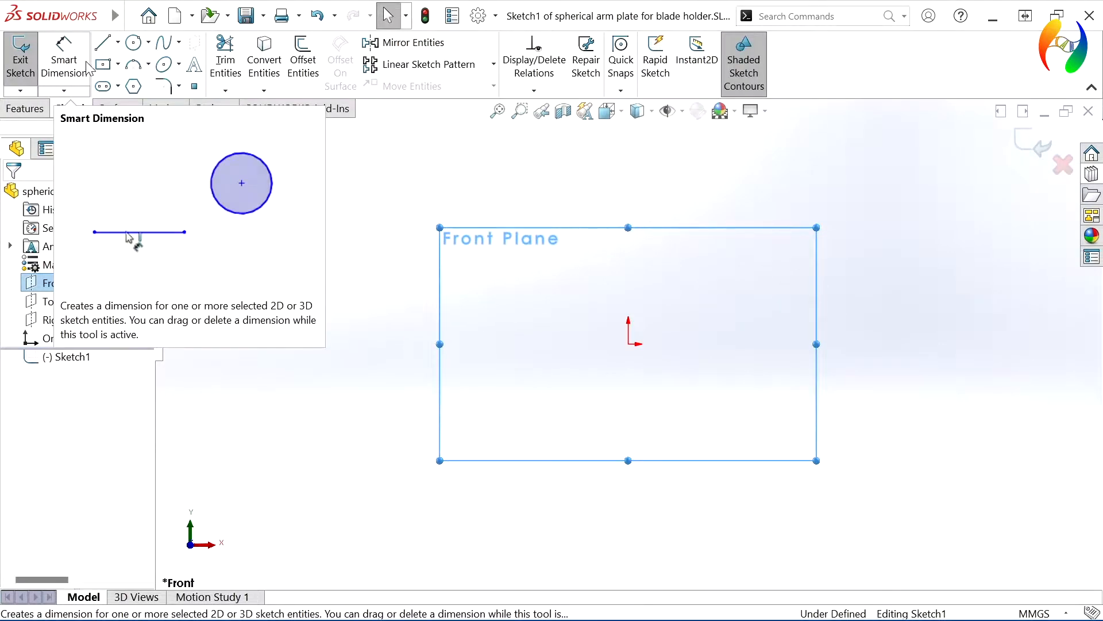
{"action": "left_click", "coordinate": [104, 63]}
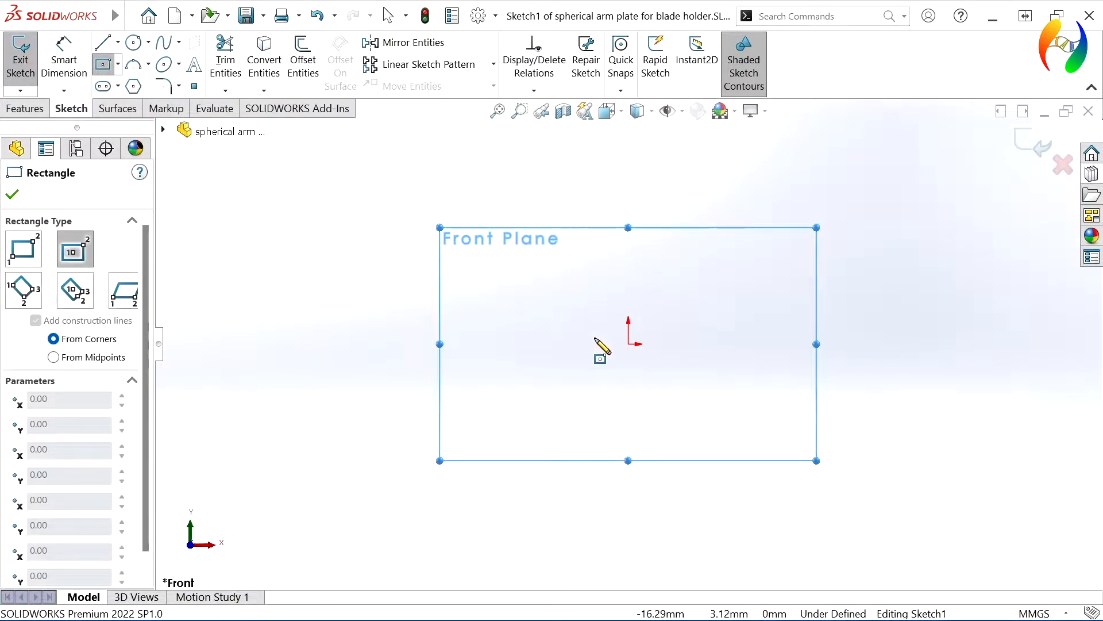
{"action": "left_click", "coordinate": [628, 344]}
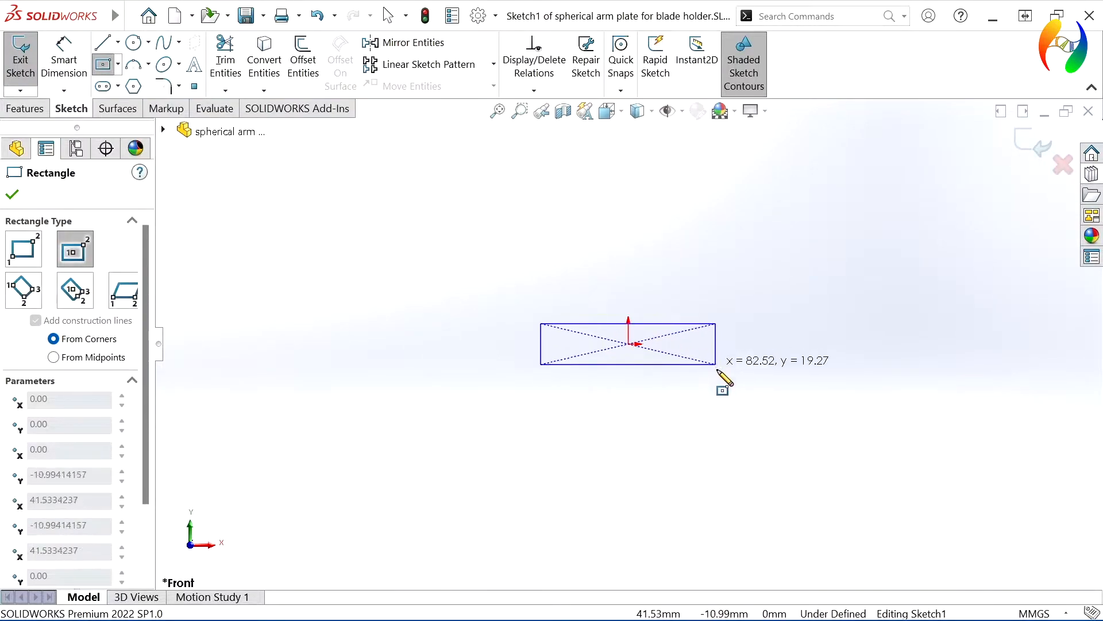
{"action": "left_click", "coordinate": [739, 411]}
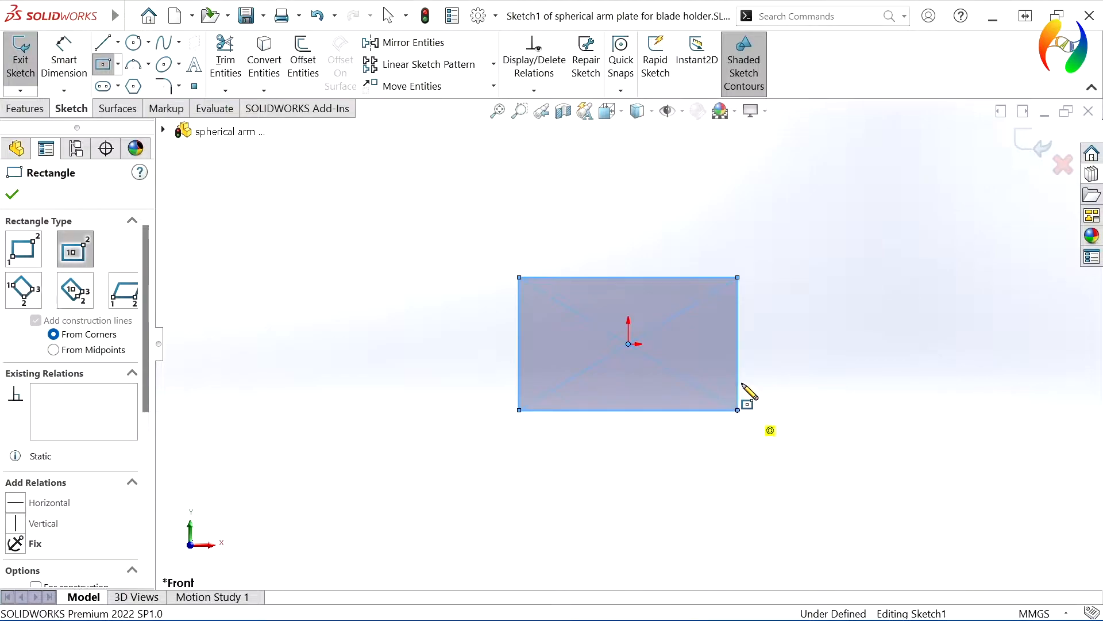
Dimension the rectangle to 70 mm wide and 25 mm high
{"action": "left_click", "coordinate": [79, 63]}
{"action": "left_click", "coordinate": [587, 278]}
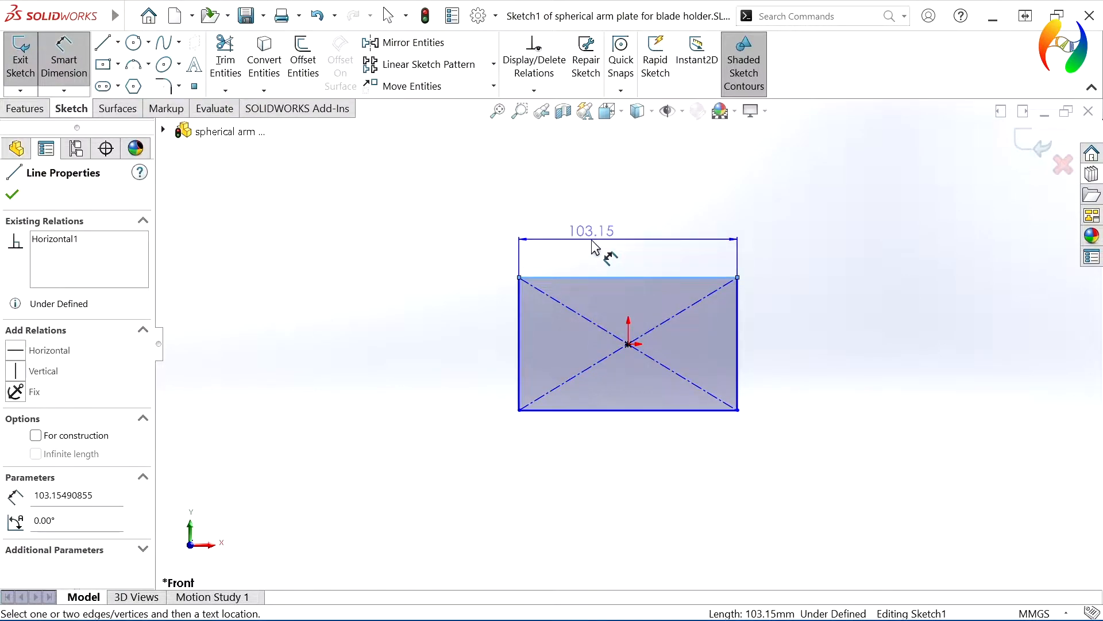
{"action": "left_click", "coordinate": [595, 246]}
{"action": "type", "text": "70"}
{"action": "key", "text": "Return"}
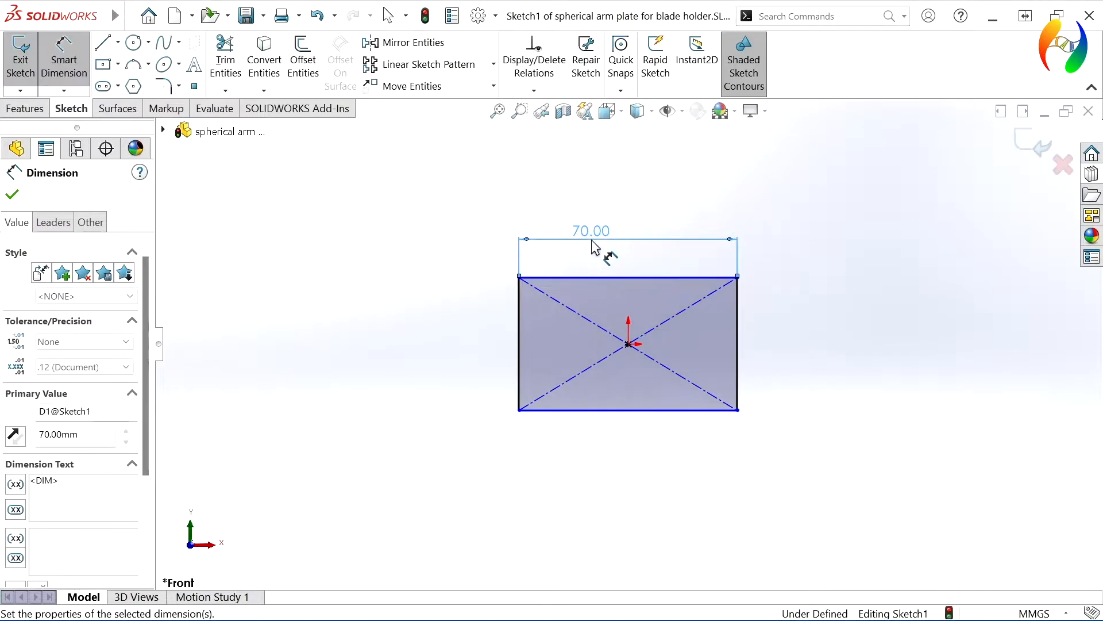
{"action": "left_click", "coordinate": [738, 336]}
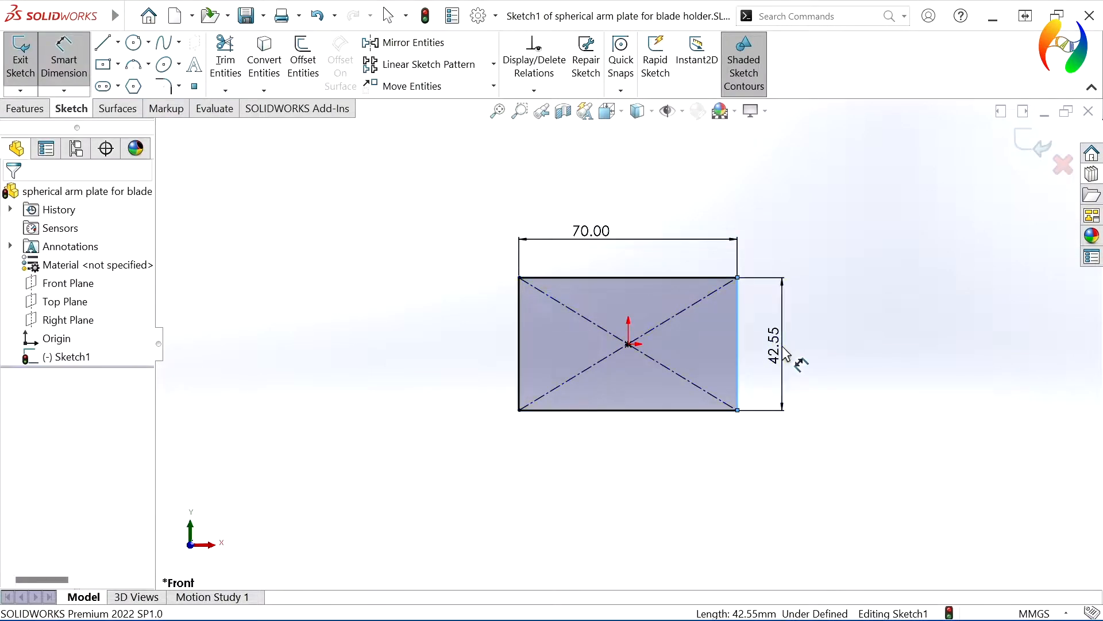
{"action": "left_click", "coordinate": [782, 346]}
{"action": "type", "text": "25"}
{"action": "key", "text": "Return"}
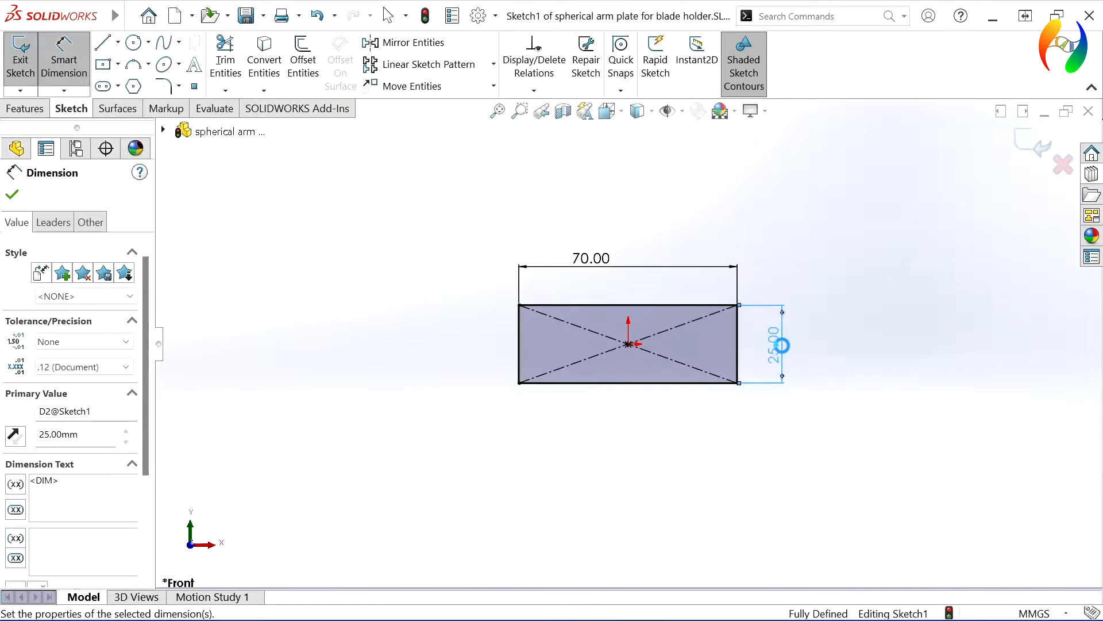
{"action": "left_click", "coordinate": [809, 398]}
Move the rectangle's width and height dimensions closer to its edges
{"action": "scroll", "coordinate": [643, 346], "scroll_direction": "down", "scroll_amount": 5}
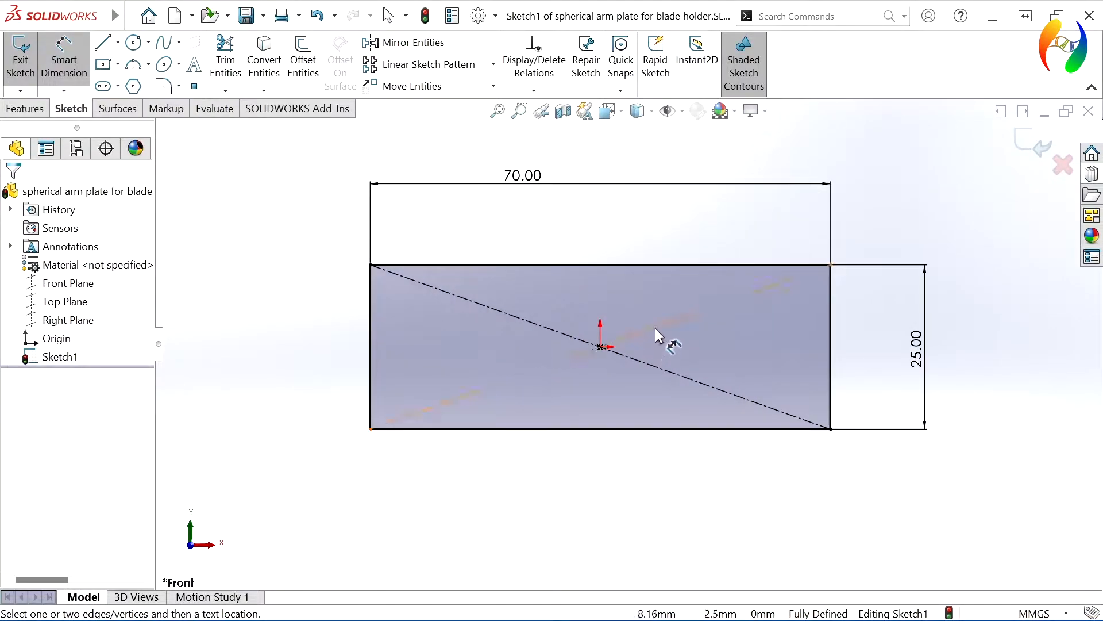
{"action": "scroll", "coordinate": [656, 327], "scroll_direction": "down", "scroll_amount": 1}
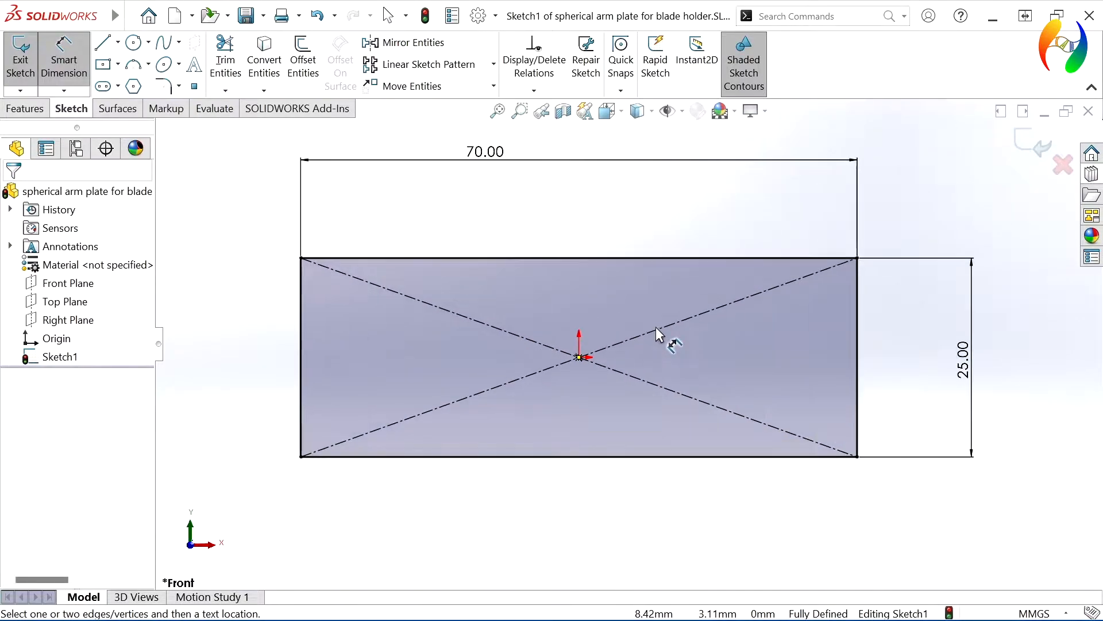
{"action": "left_click_drag", "start_coordinate": [492, 163], "coordinate": [546, 224]}
{"action": "left_click_drag", "start_coordinate": [967, 374], "coordinate": [927, 375]}
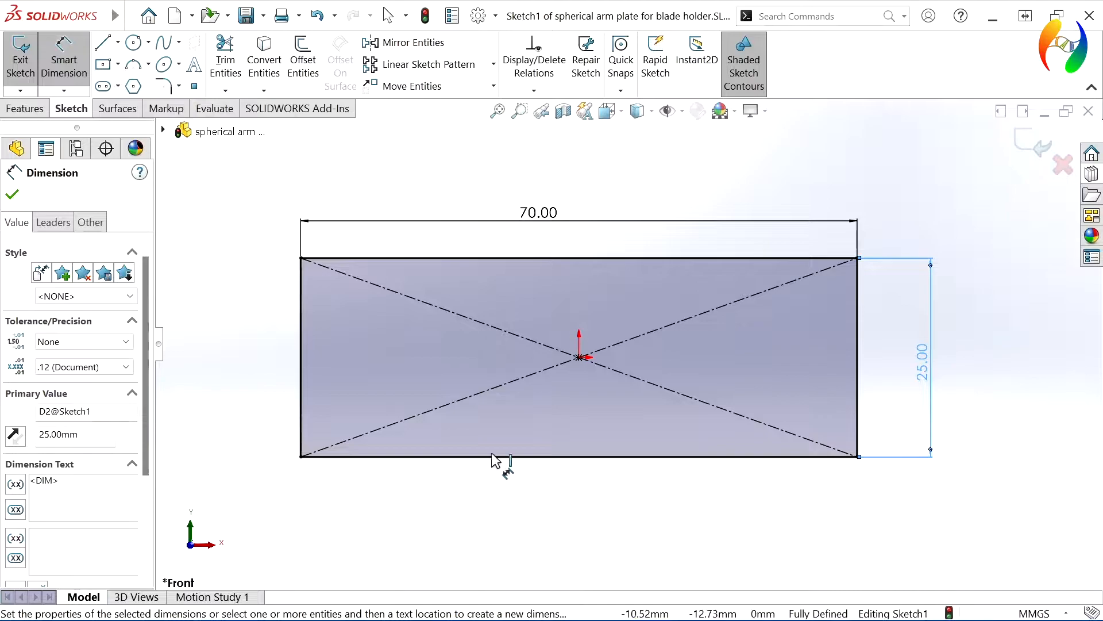
Sketch two circles level with the origin, one of about 3.7 mm radius to its left and one of about 4.4 mm radius to its right
{"action": "left_click", "coordinate": [134, 43]}
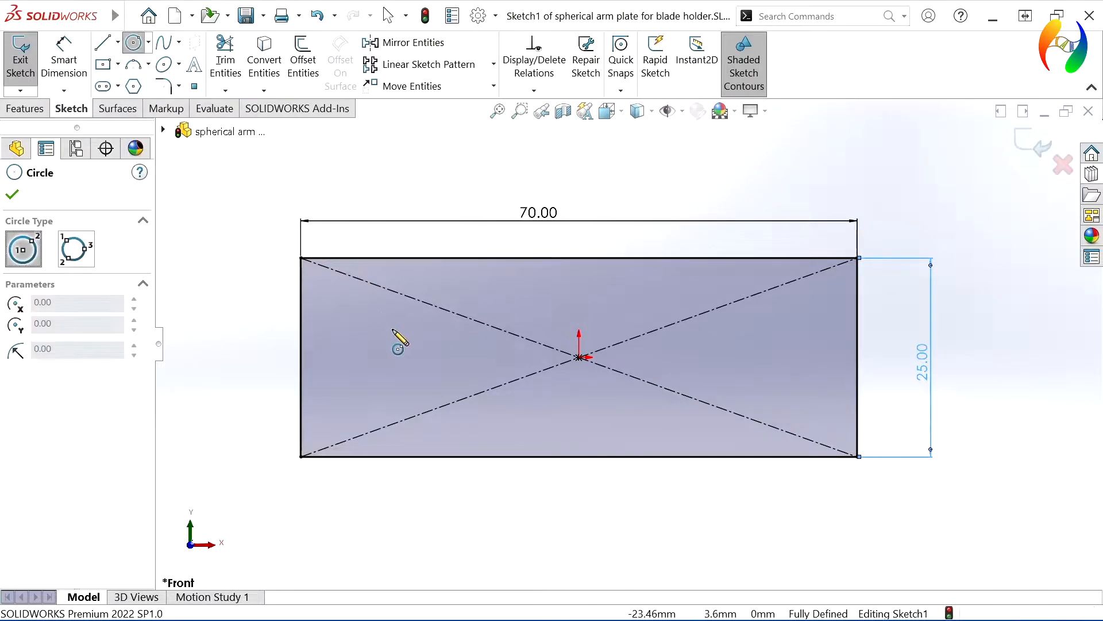
{"action": "left_click", "coordinate": [401, 358]}
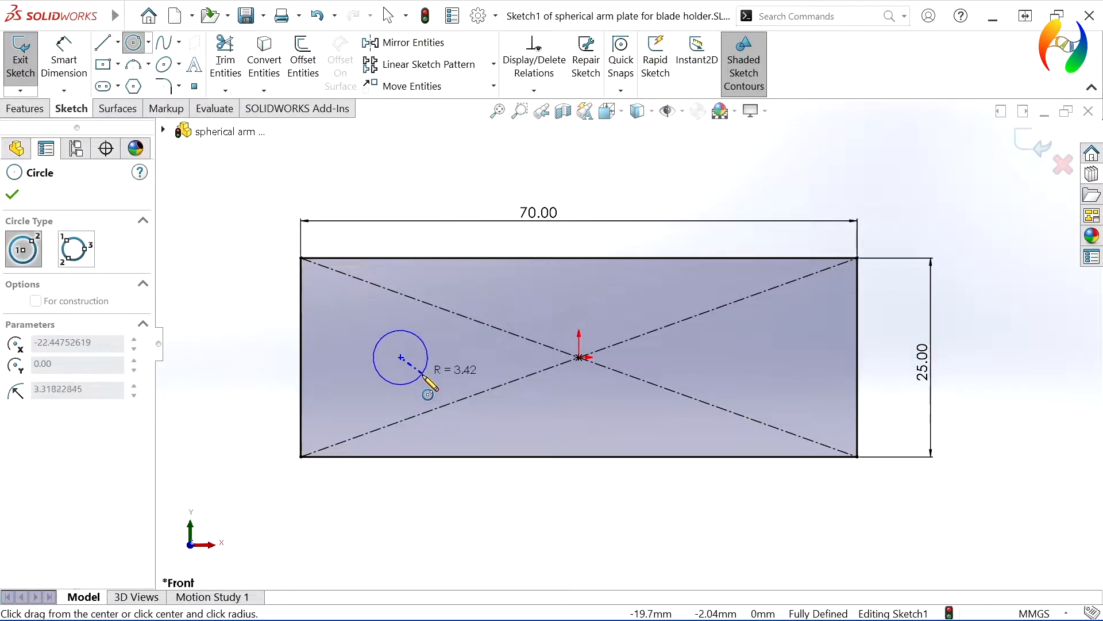
{"action": "left_click", "coordinate": [426, 371]}
{"action": "left_click", "coordinate": [741, 357]}
{"action": "left_click", "coordinate": [752, 390]}
Dimension the distance between the two circle centers to 40 mm
{"action": "mouse_move", "coordinate": [11, 13]}
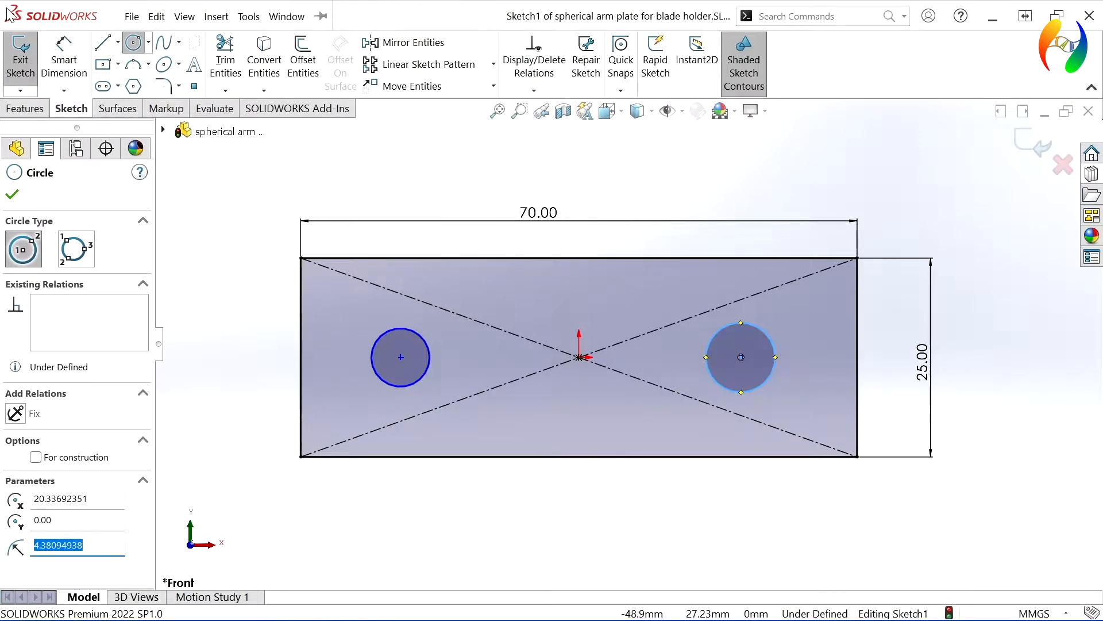
{"action": "left_click", "coordinate": [57, 48]}
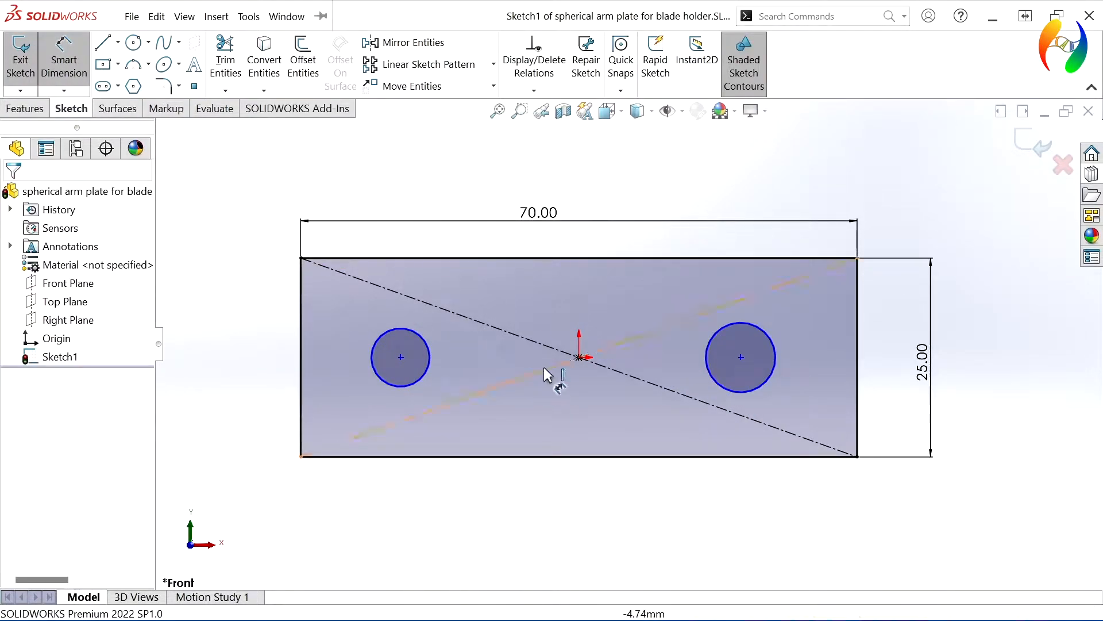
{"action": "left_click", "coordinate": [741, 358]}
{"action": "left_click", "coordinate": [401, 357]}
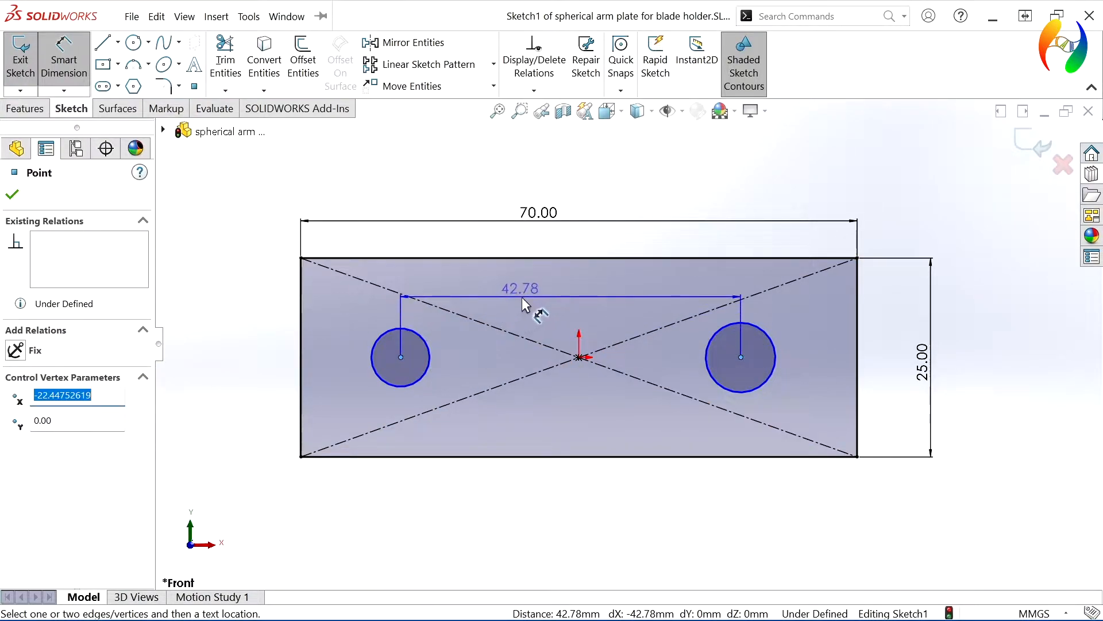
{"action": "left_click", "coordinate": [546, 291]}
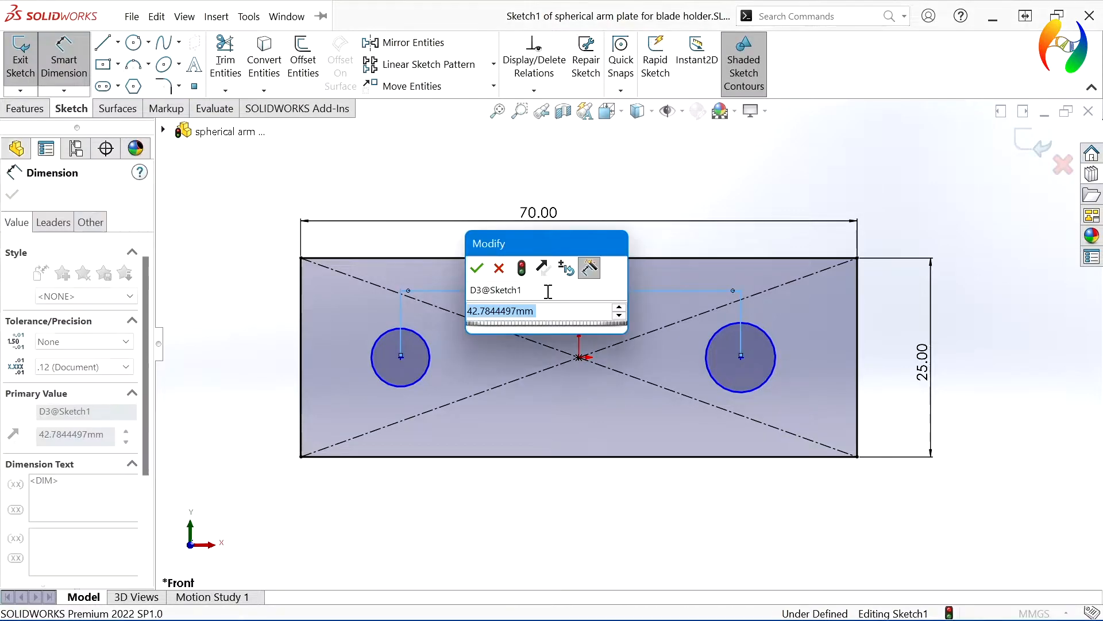
{"action": "type", "text": "40"}
{"action": "key", "text": "Return"}
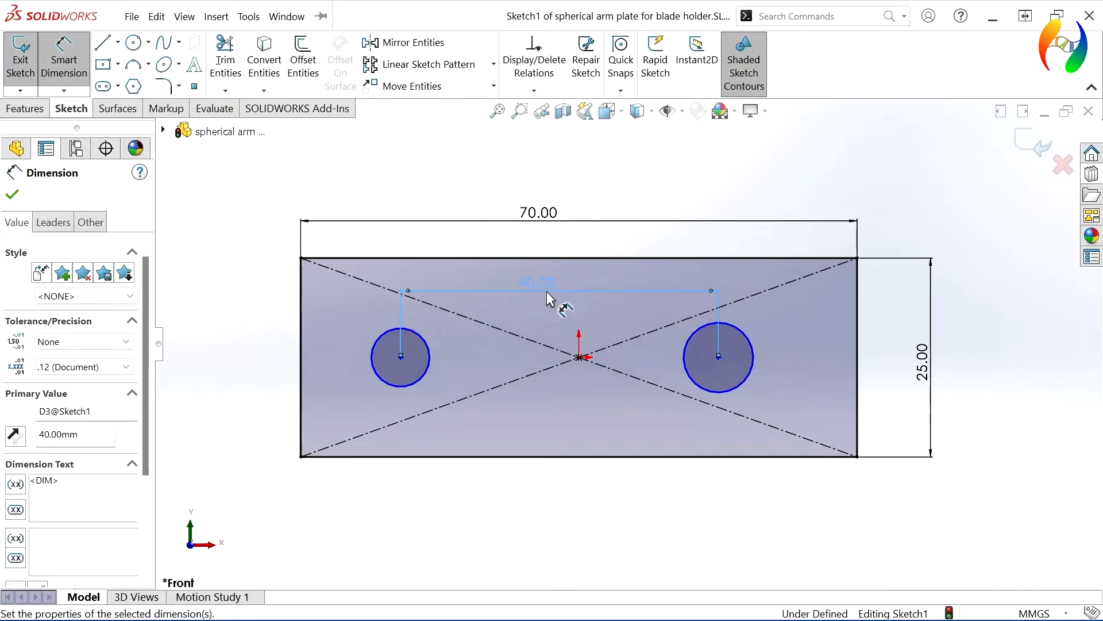
{"action": "left_click", "coordinate": [632, 278]}
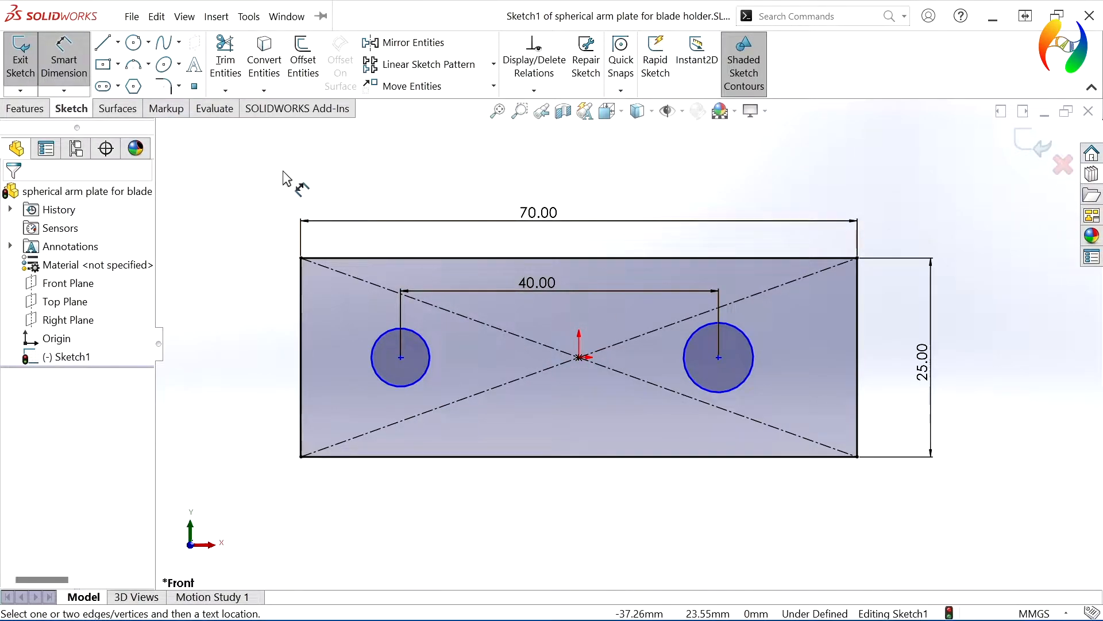
Set the left circle's diameter to 10 mm
{"action": "left_click", "coordinate": [370, 362]}
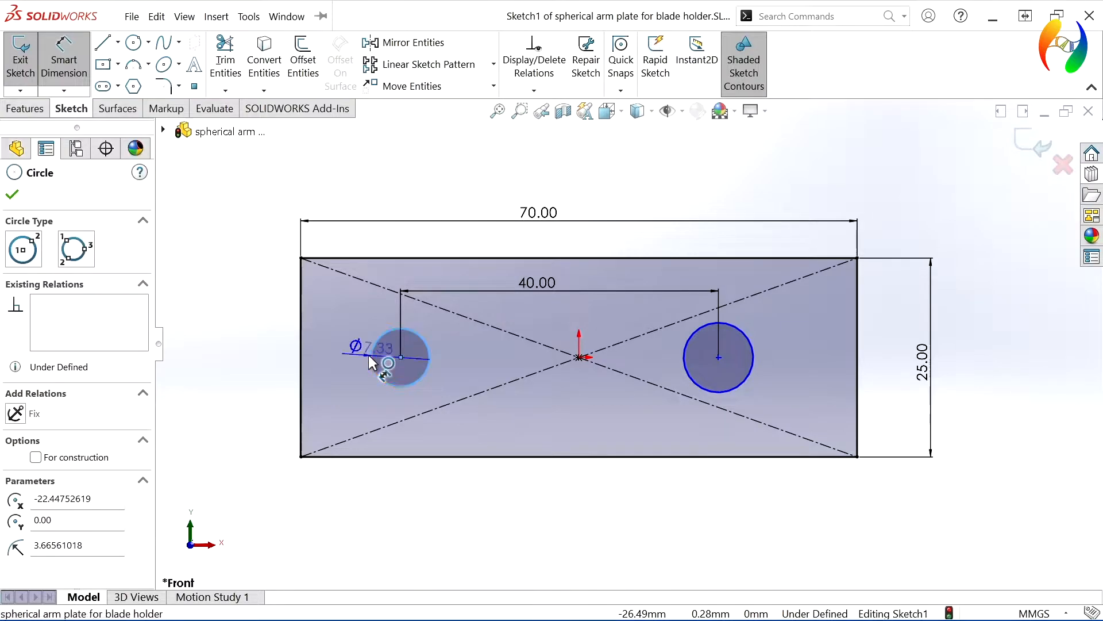
{"action": "left_click", "coordinate": [261, 359]}
{"action": "type", "text": "10"}
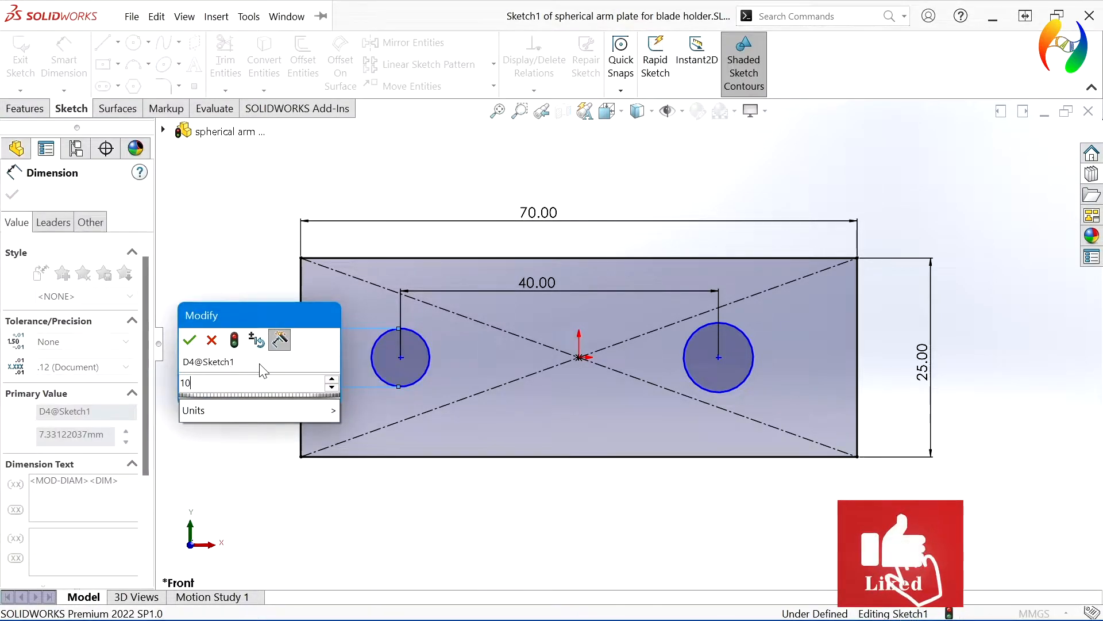
{"action": "key", "text": "Return"}
{"action": "left_click", "coordinate": [251, 516]}
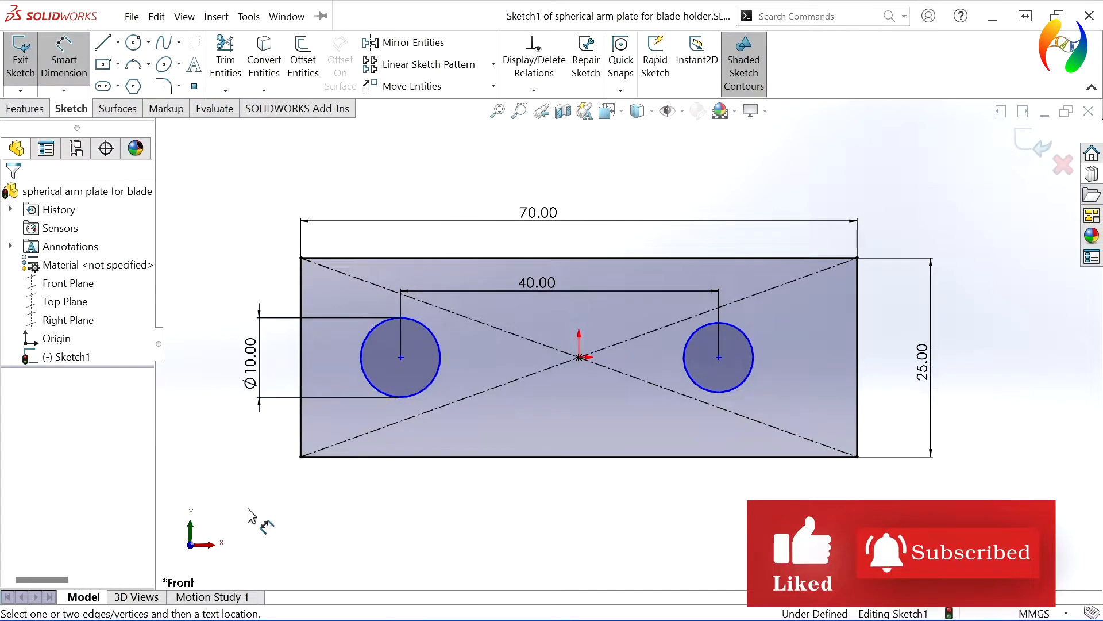
Draw a horizontal centerline connecting the centers of the two circles
{"action": "left_click", "coordinate": [118, 42]}
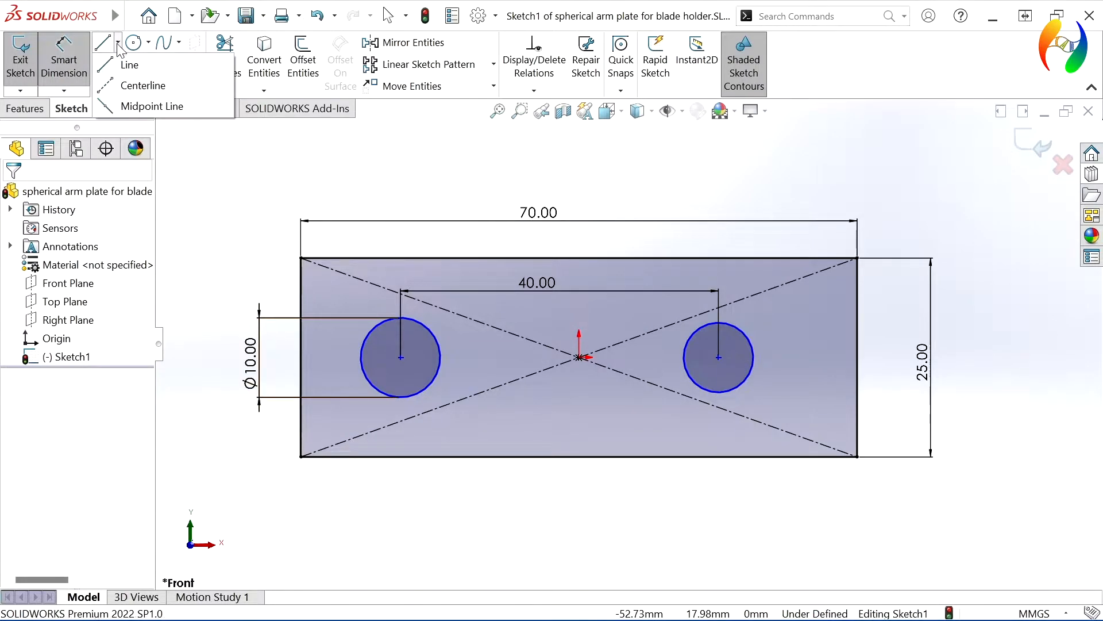
{"action": "left_click", "coordinate": [143, 85]}
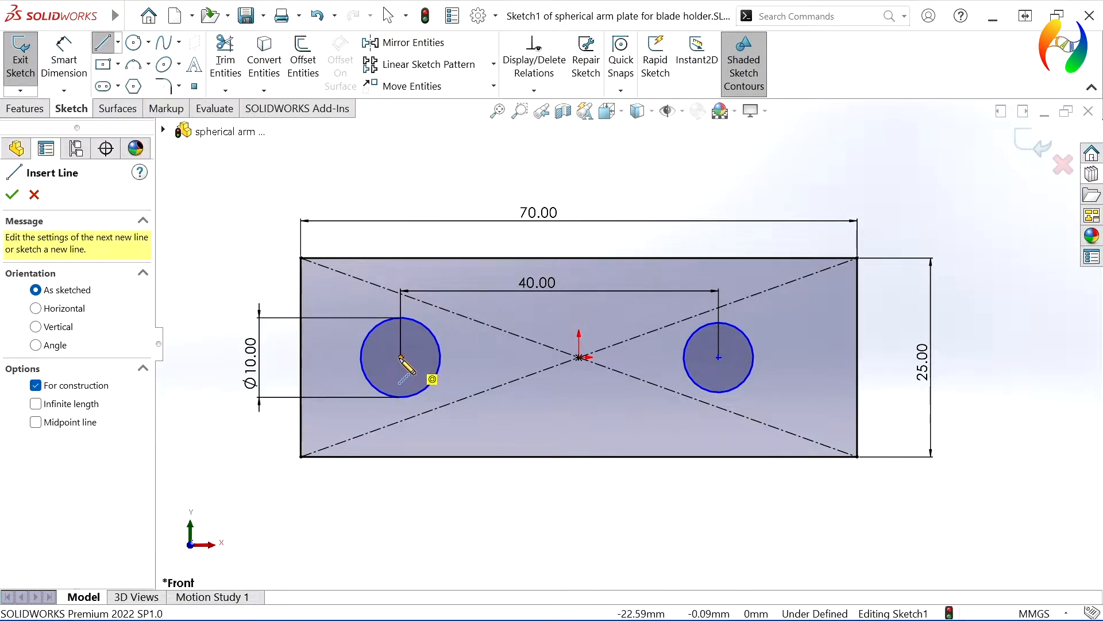
{"action": "left_click", "coordinate": [401, 357]}
{"action": "left_click", "coordinate": [718, 357]}
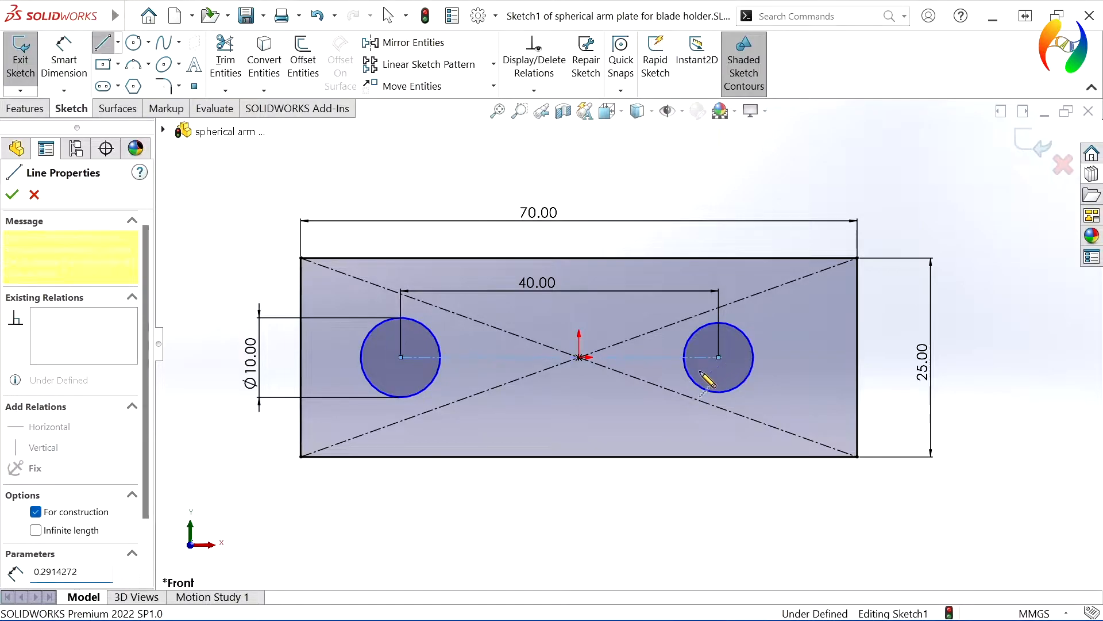
{"action": "key", "text": "Escape"}
Add a Midpoint relation between the origin point and the centerline joining the circles
{"action": "left_click", "coordinate": [579, 358]}
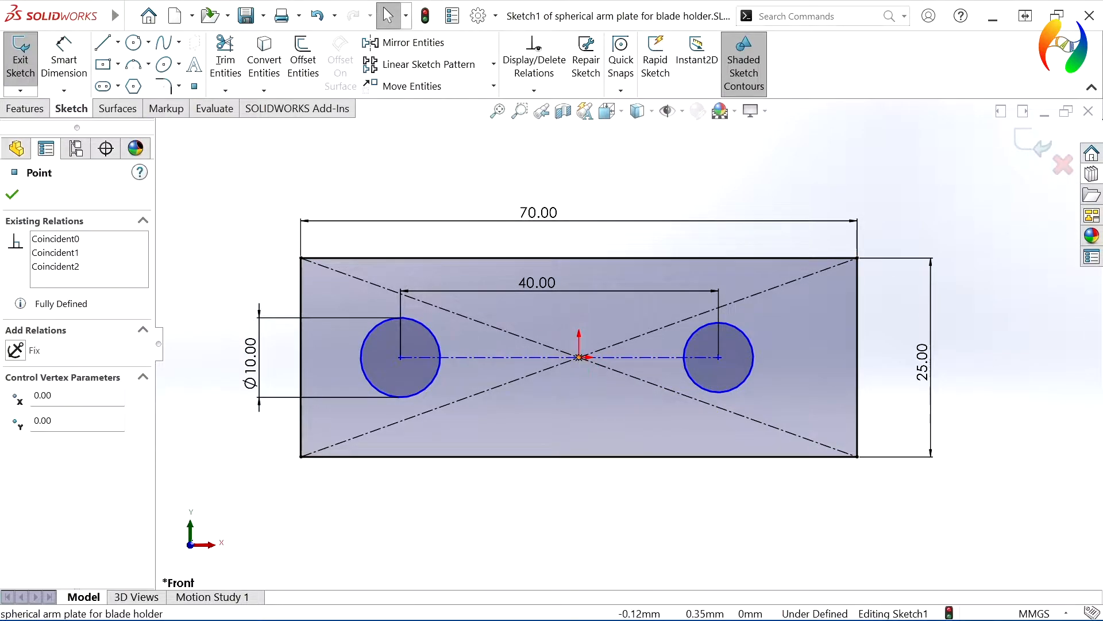
{"action": "left_click", "coordinate": [526, 355], "text": "ctrl"}
{"action": "left_click", "coordinate": [565, 300]}
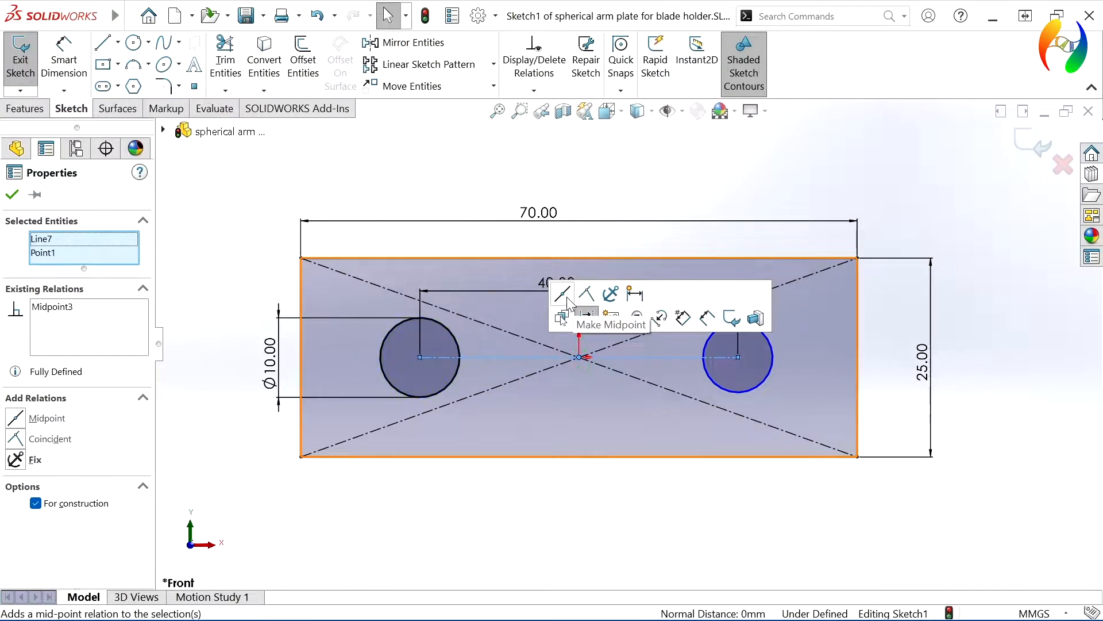
{"action": "left_click", "coordinate": [624, 194]}
Add an Equal relation between the two circles
{"action": "left_click", "coordinate": [703, 346]}
{"action": "left_click", "coordinate": [453, 338], "text": "ctrl"}
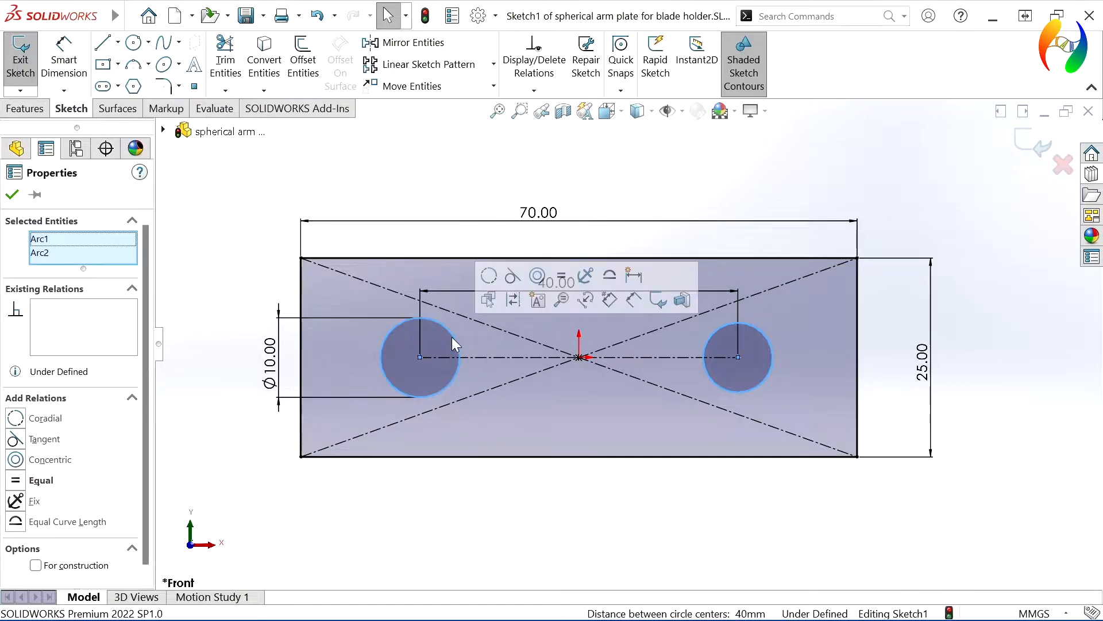
{"action": "left_click", "coordinate": [561, 276]}
{"action": "left_click", "coordinate": [653, 170]}
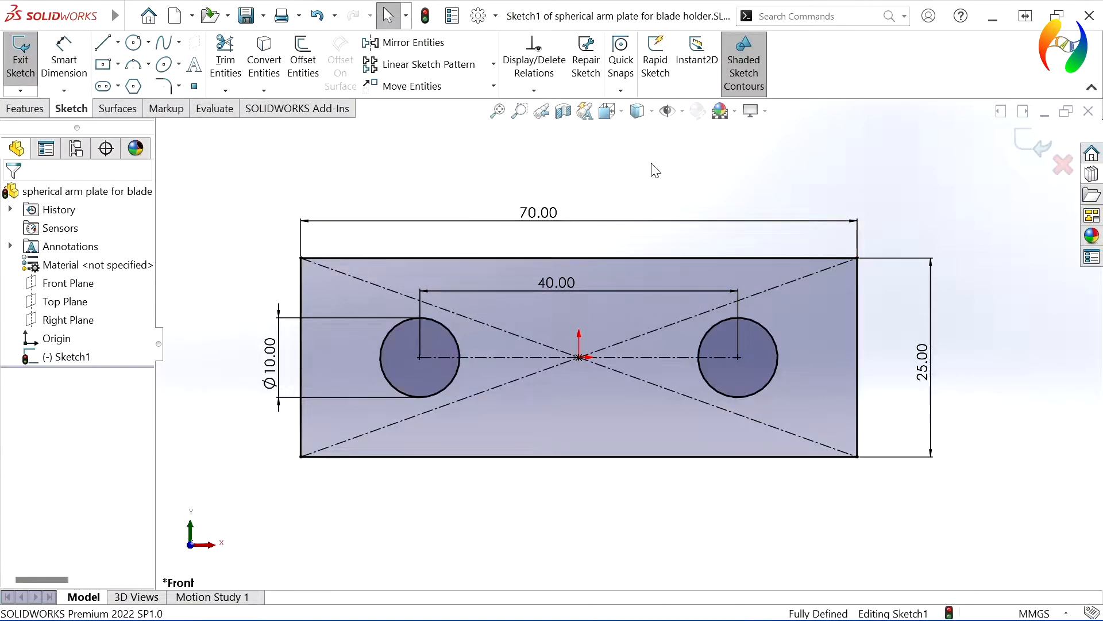
Extrude the plate sketch as a Blind boss 10 mm deep
{"action": "left_click", "coordinate": [26, 108]}
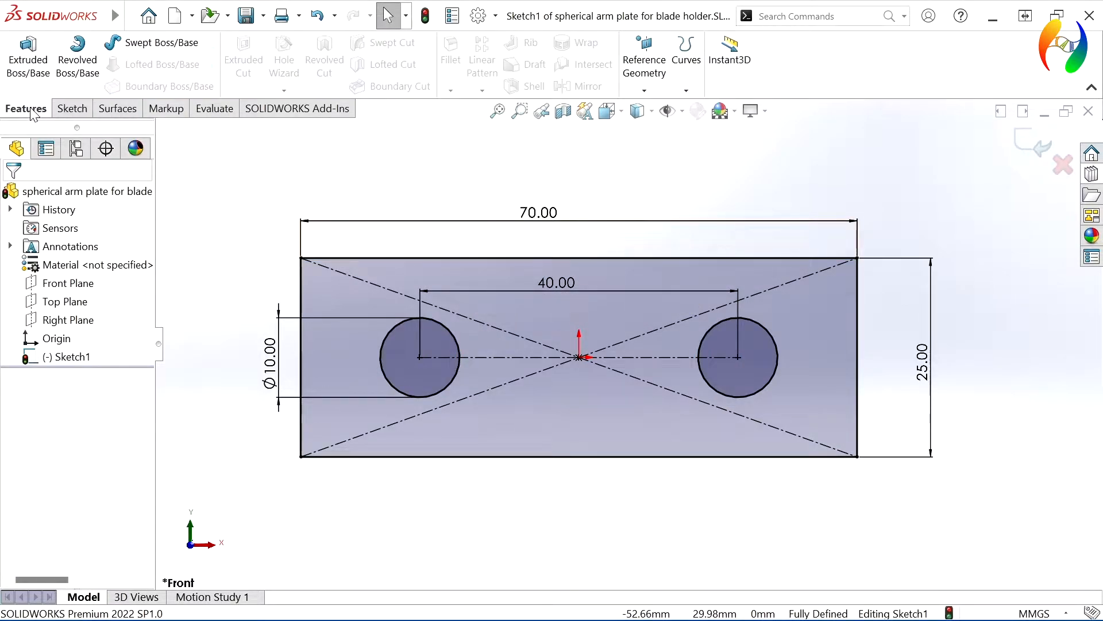
{"action": "left_click", "coordinate": [28, 67]}
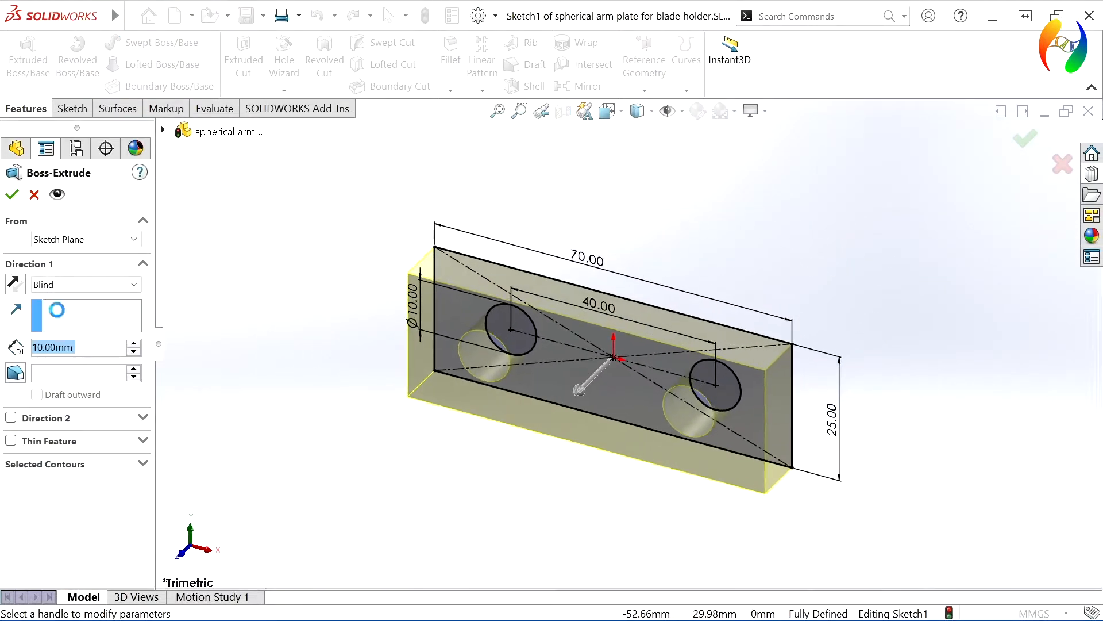
{"action": "left_click", "coordinate": [12, 195]}
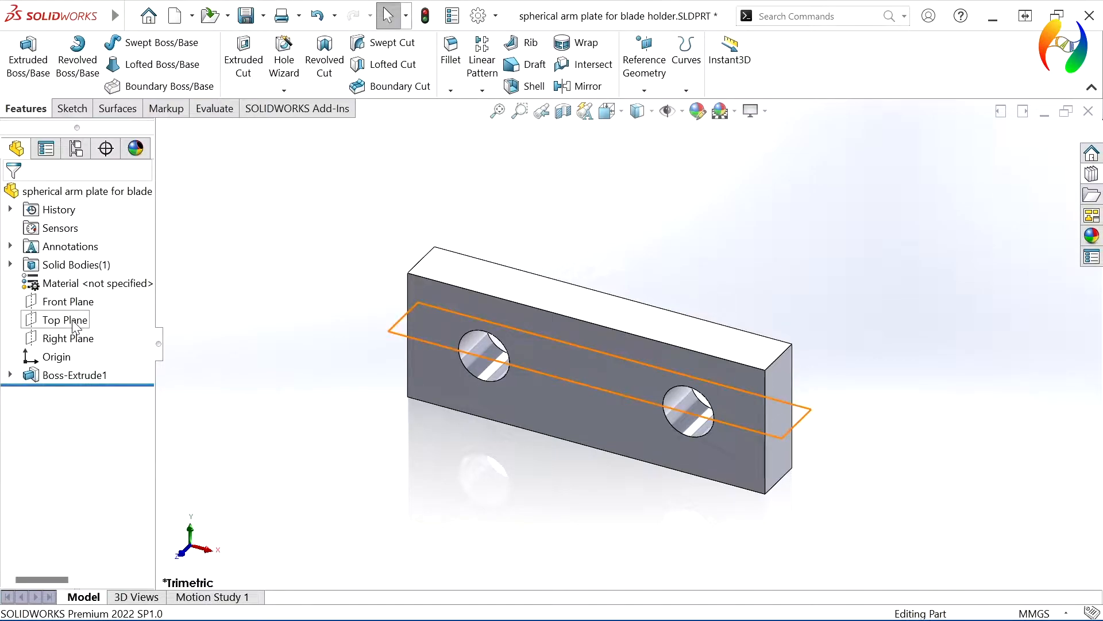
On the Right Plane, sketch a horizontal line from the origin across the plate's thickness, continuing into a downward-sloping line about 18.9 mm long
{"action": "left_click", "coordinate": [68, 338]}
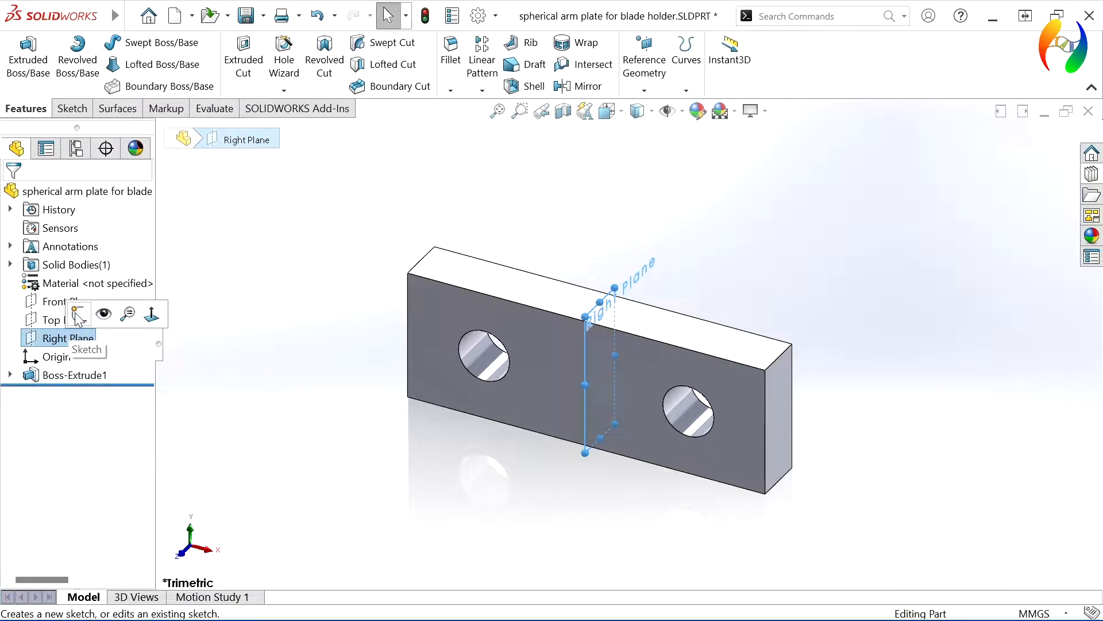
{"action": "left_click", "coordinate": [79, 315]}
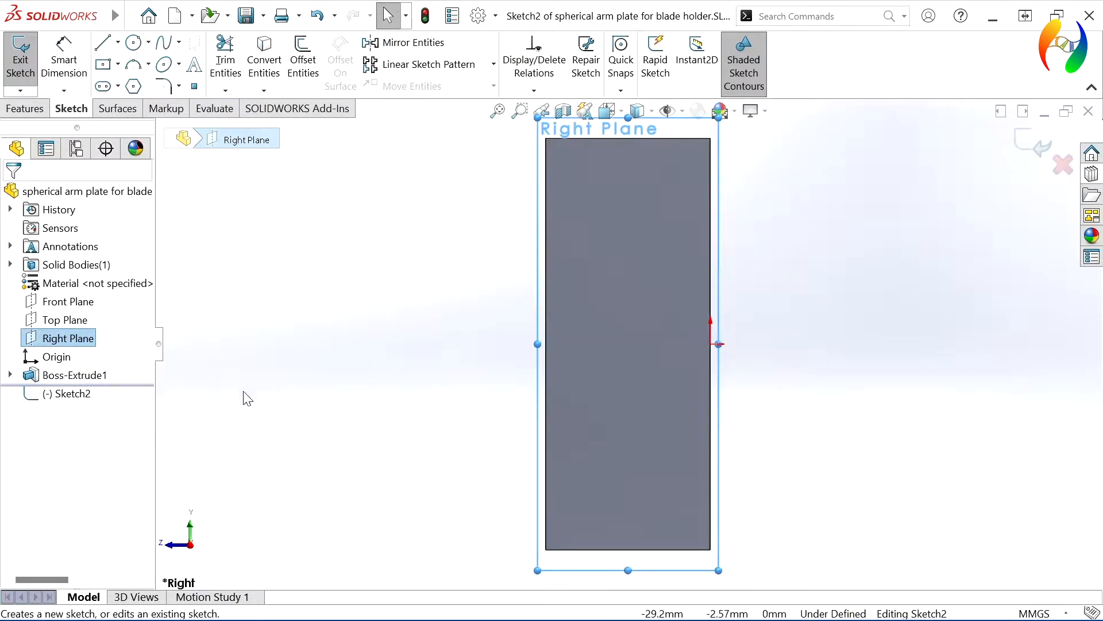
{"action": "left_click", "coordinate": [105, 49]}
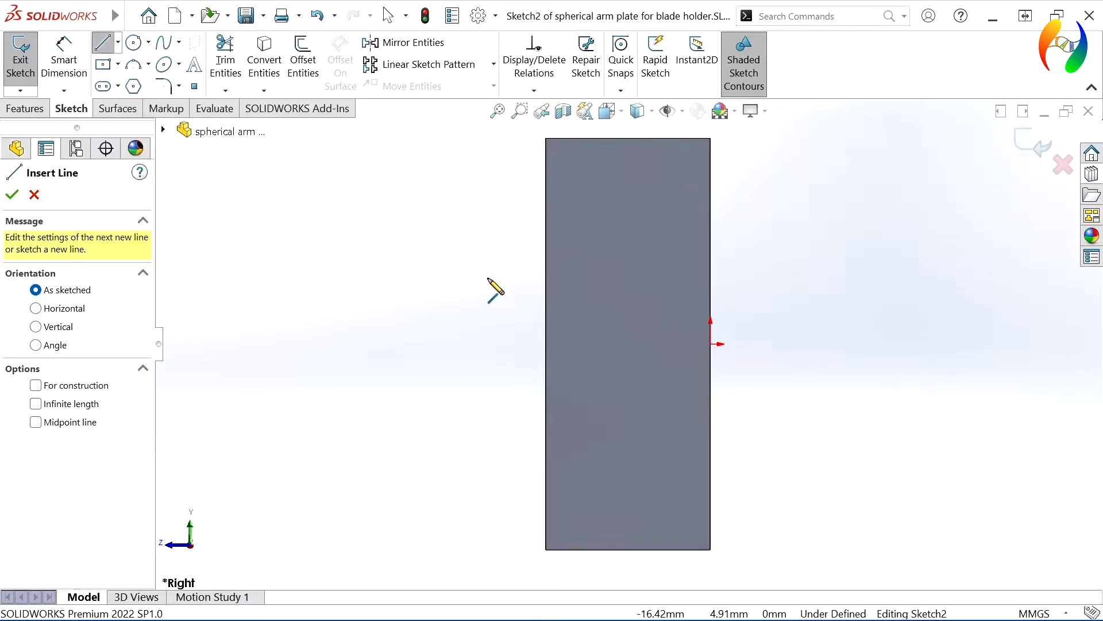
{"action": "left_click", "coordinate": [710, 344]}
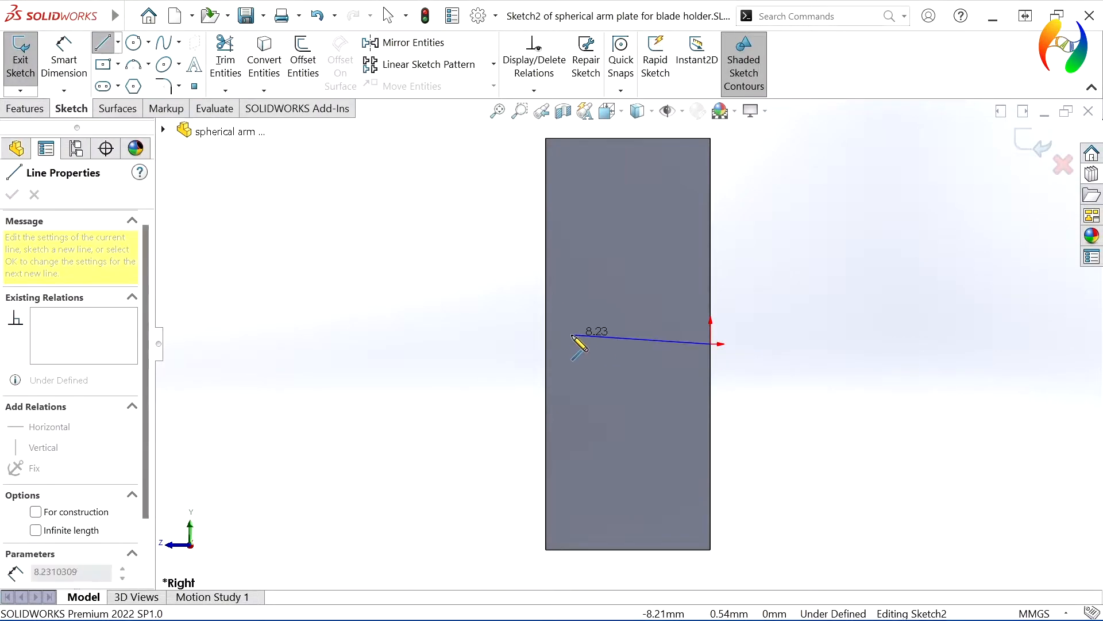
{"action": "left_click", "coordinate": [544, 343]}
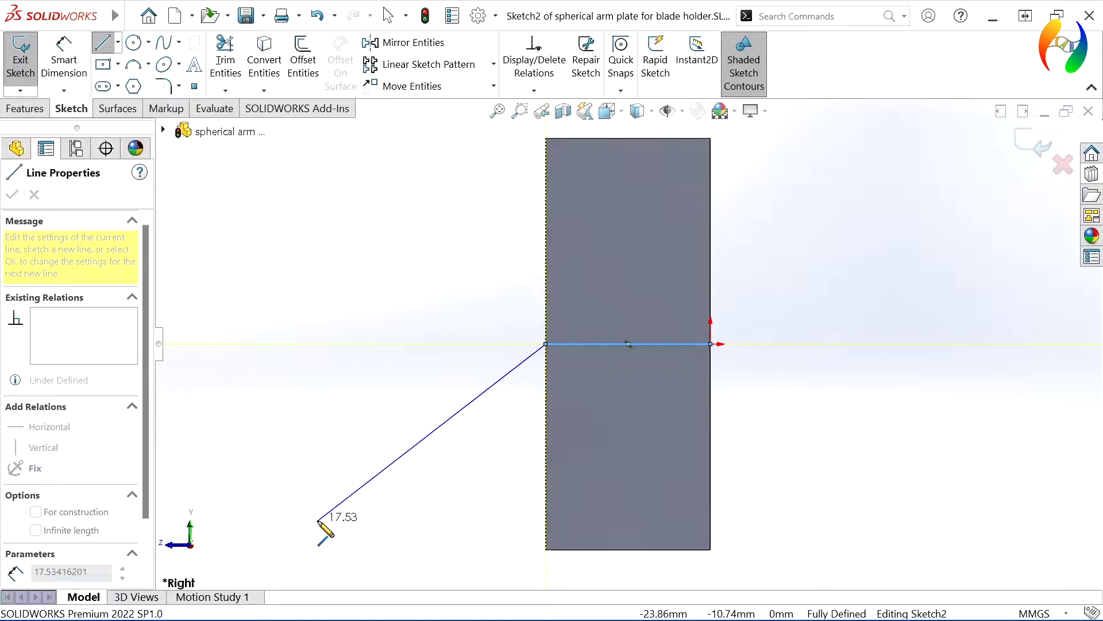
{"action": "left_click", "coordinate": [304, 538]}
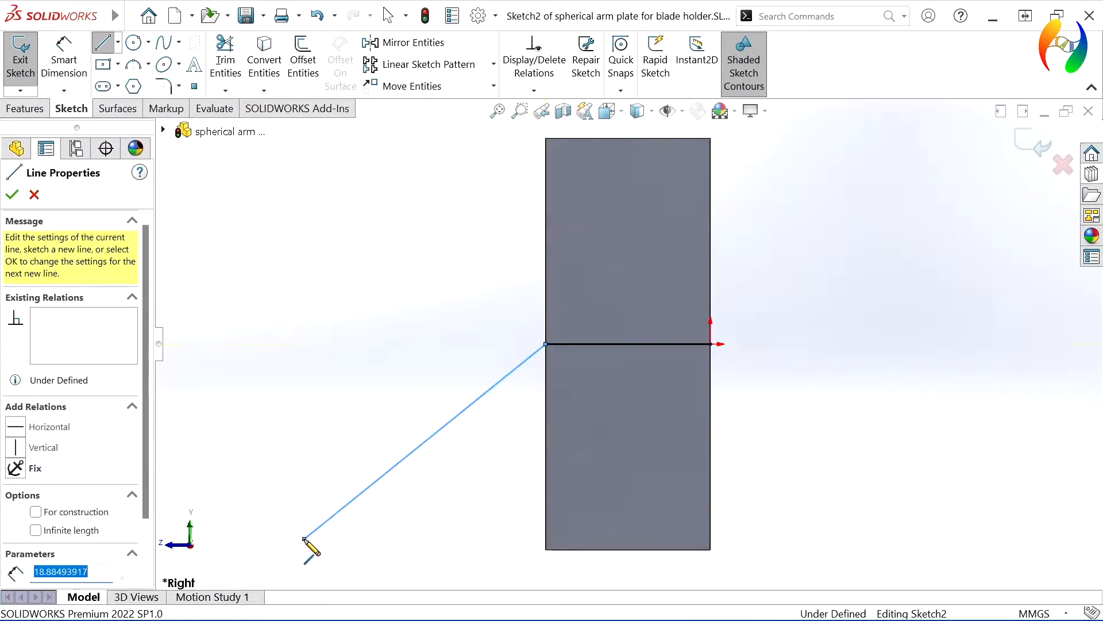
{"action": "key", "text": "Escape"}
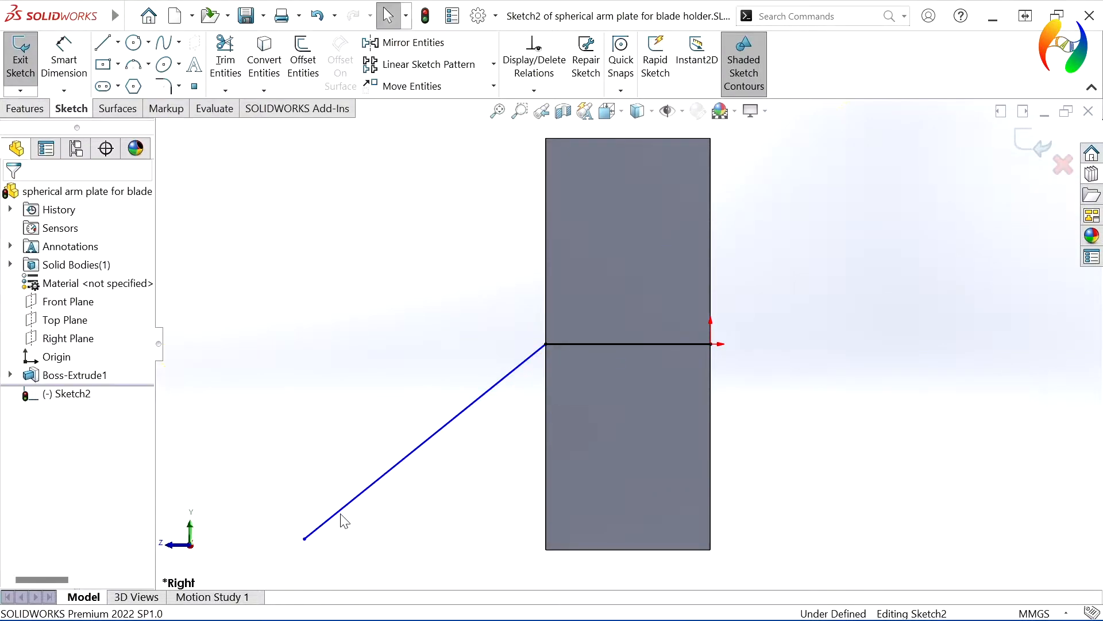
Sketch the arm's stepped upper outline, starting with a sloping line about 14.4 mm long, and join it to the lower line with a 2.8 mm radius arc
{"action": "left_click", "coordinate": [104, 43]}
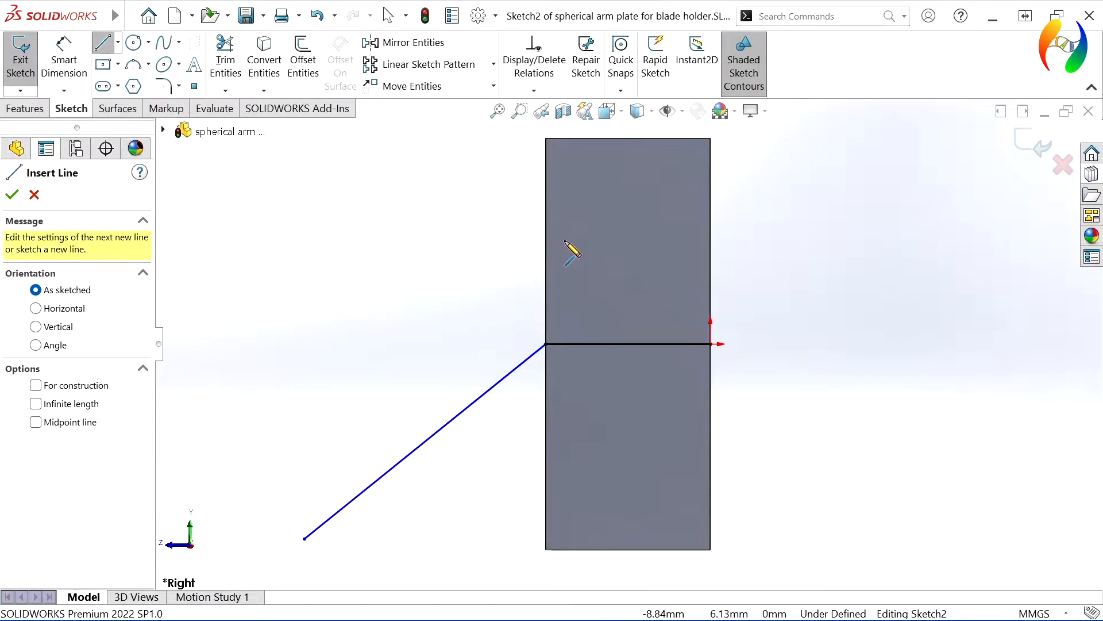
{"action": "left_click", "coordinate": [546, 220]}
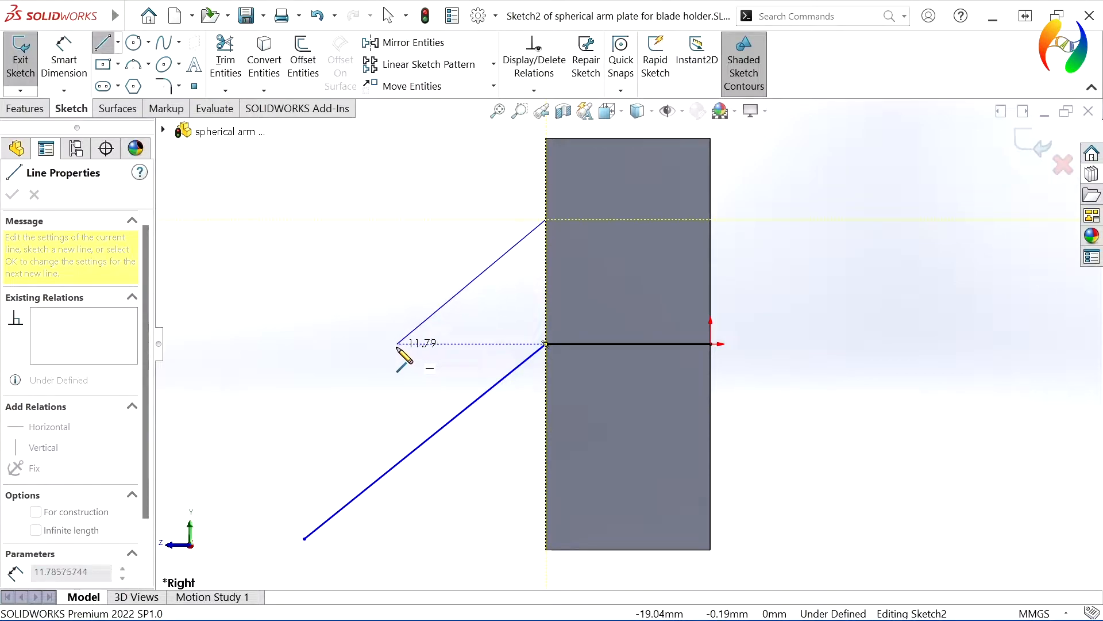
{"action": "left_click", "coordinate": [367, 377]}
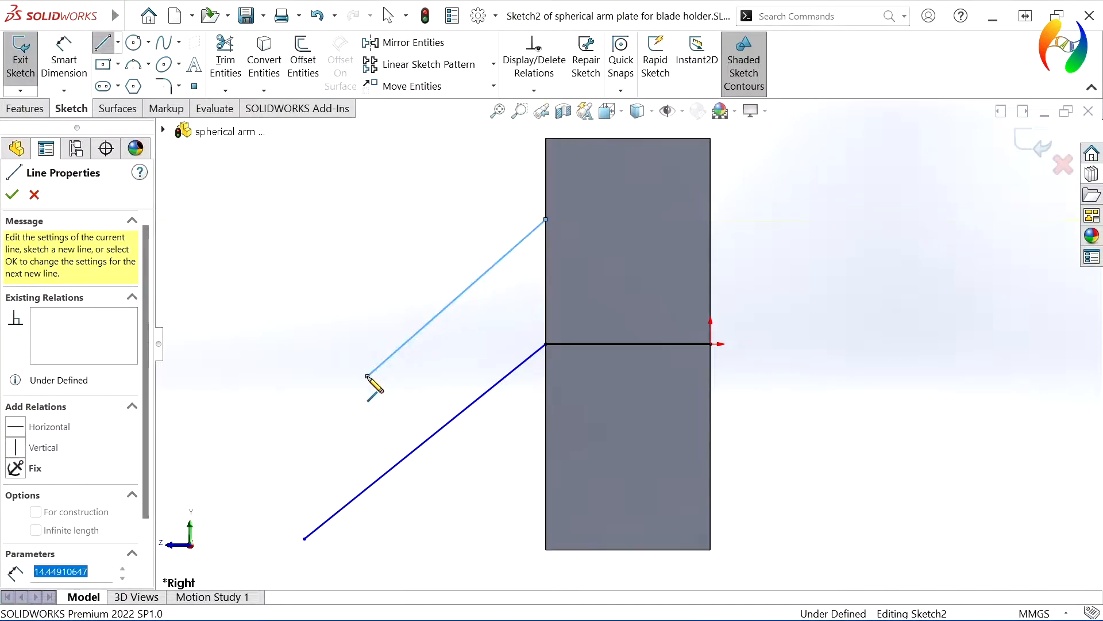
{"action": "left_click", "coordinate": [364, 414]}
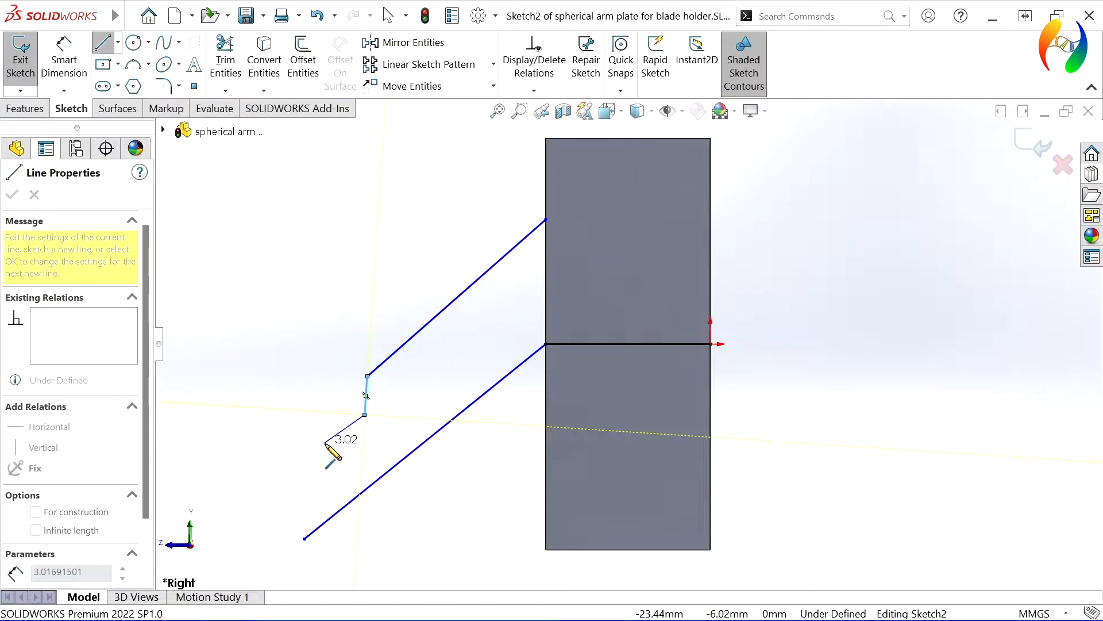
{"action": "left_click", "coordinate": [305, 471]}
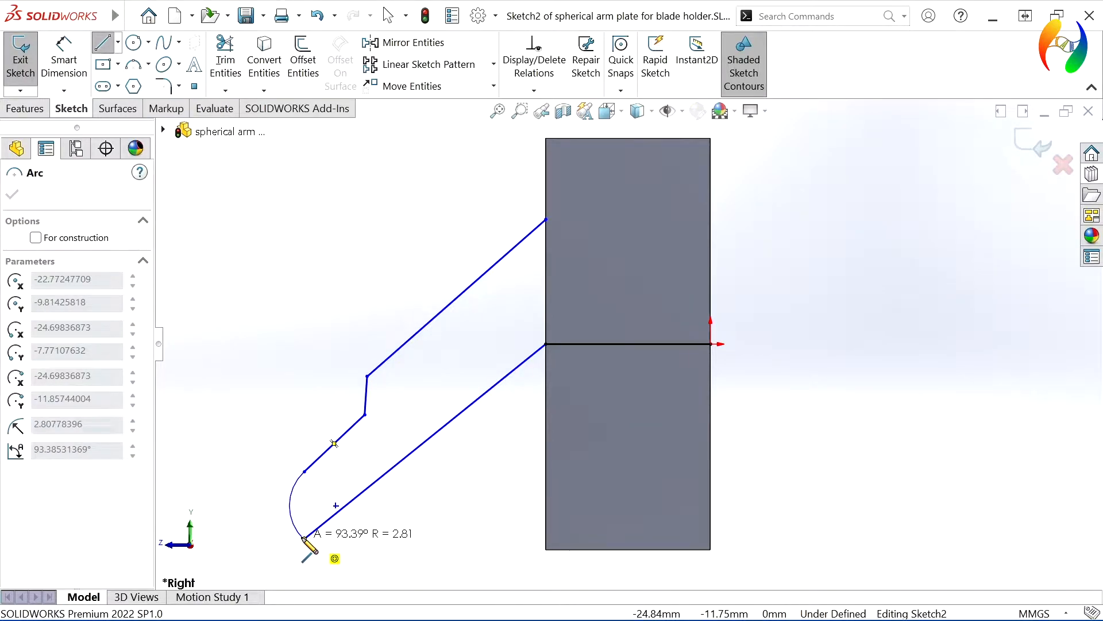
{"action": "left_click", "coordinate": [304, 537]}
{"action": "key", "text": "Escape"}
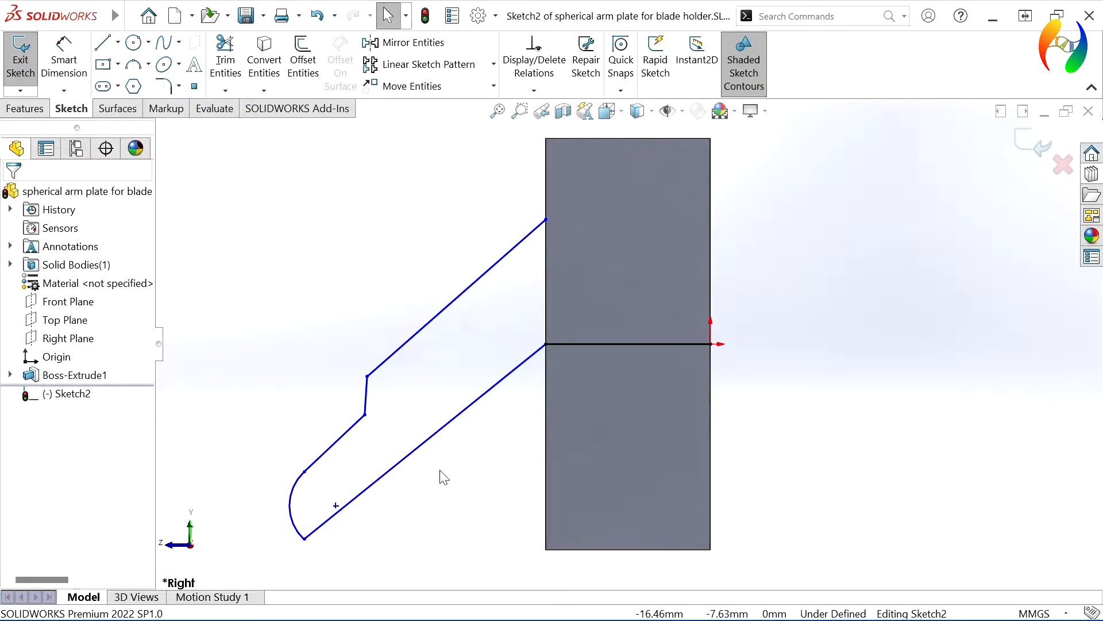
Delete the Tangent relation between the end arc and the adjoining sloping line
{"action": "left_click", "coordinate": [300, 479]}
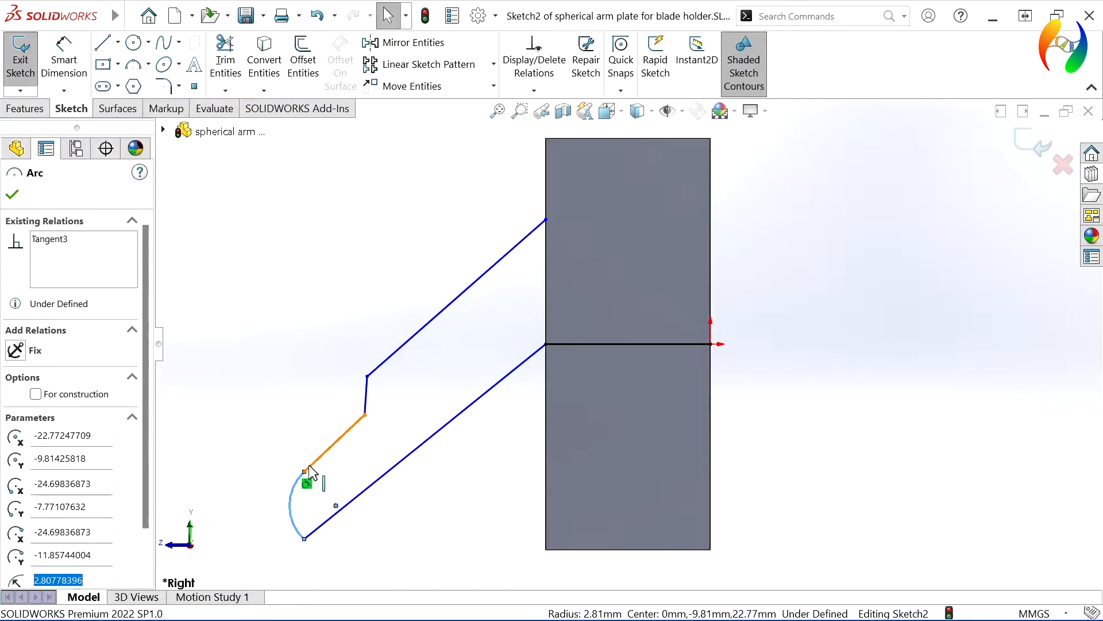
{"action": "right_click", "coordinate": [309, 482]}
{"action": "left_click", "coordinate": [331, 563]}
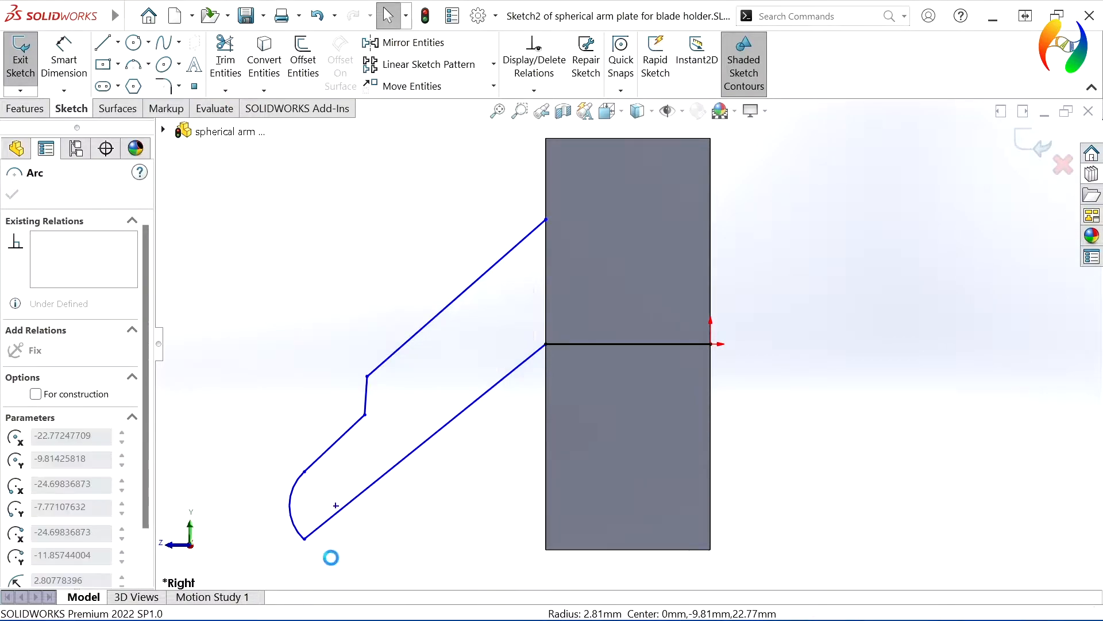
Dimension the upper sloping line's length as 25 mm
{"action": "left_click", "coordinate": [64, 63]}
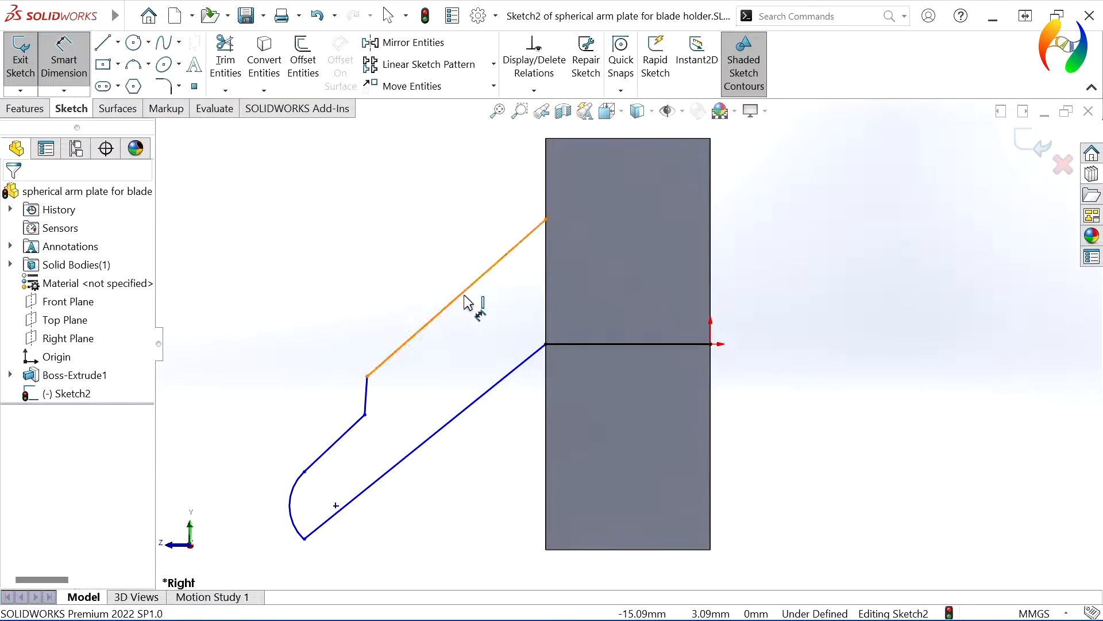
{"action": "left_click", "coordinate": [483, 277]}
{"action": "left_click", "coordinate": [440, 227]}
{"action": "type", "text": "2"}
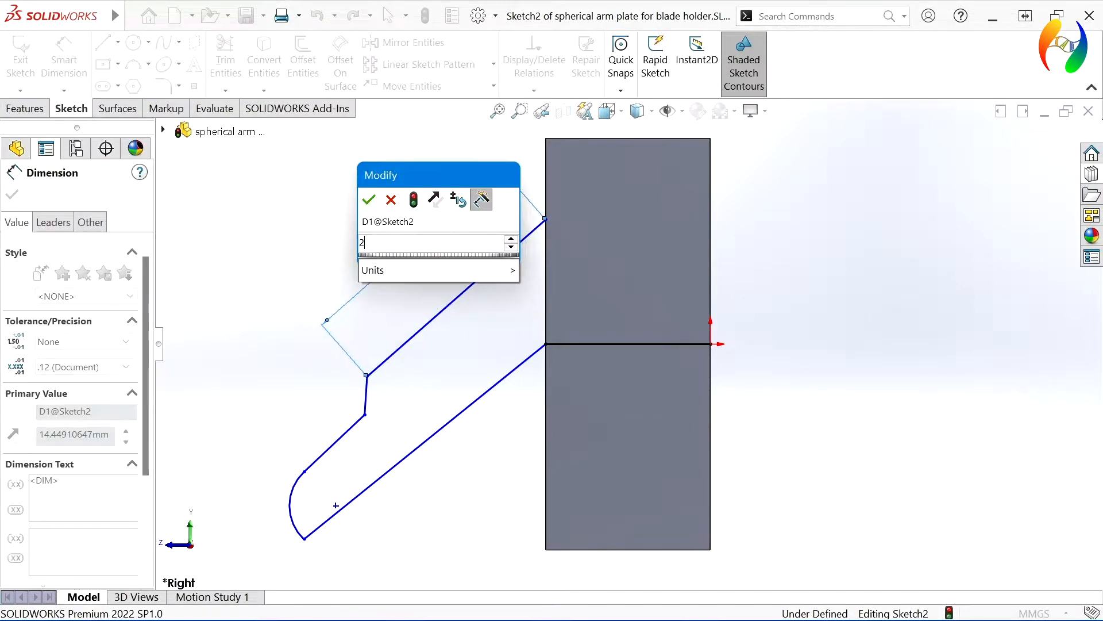
{"action": "type", "text": "5"}
{"action": "key", "text": "Return"}
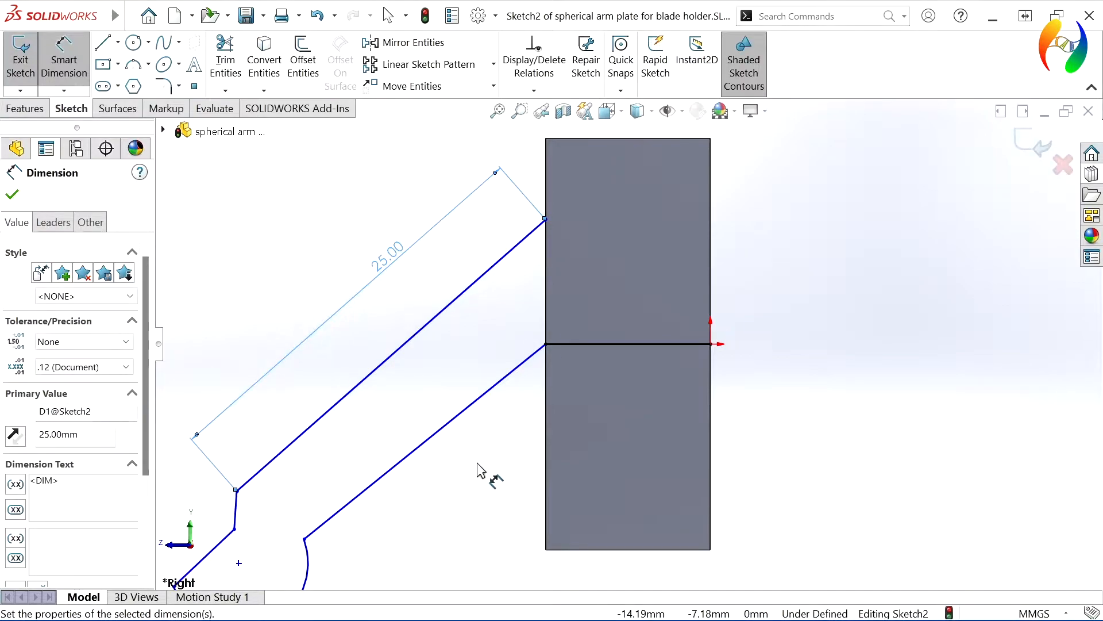
{"action": "key", "text": "f"}
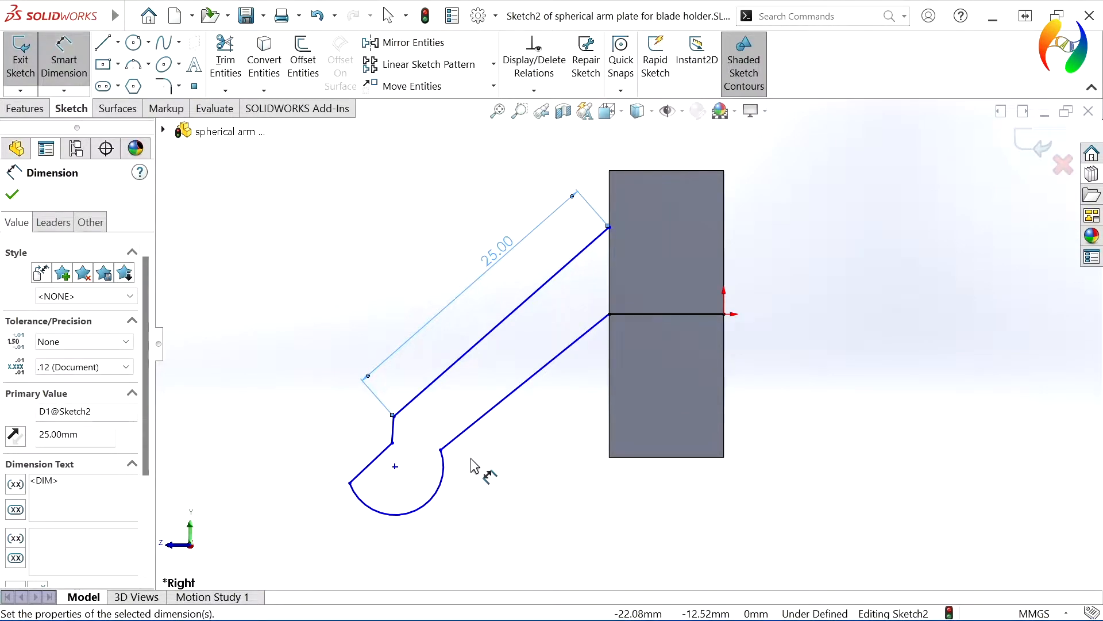
Dimension the angle between the short step line and the upper sloping line as 45 degrees
{"action": "left_click", "coordinate": [396, 425]}
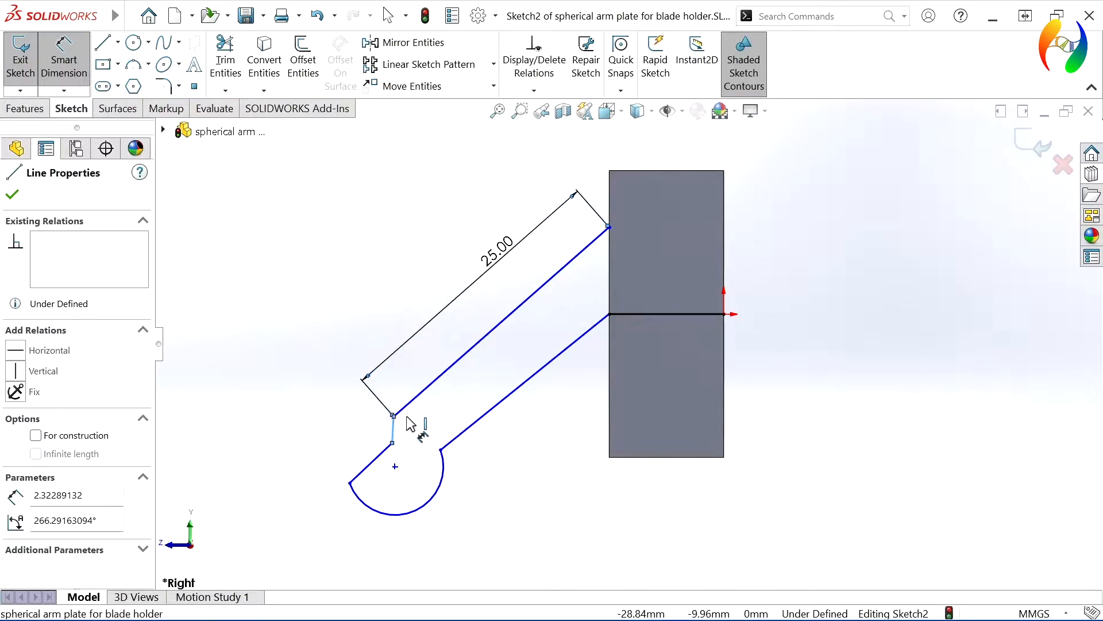
{"action": "left_click", "coordinate": [411, 401]}
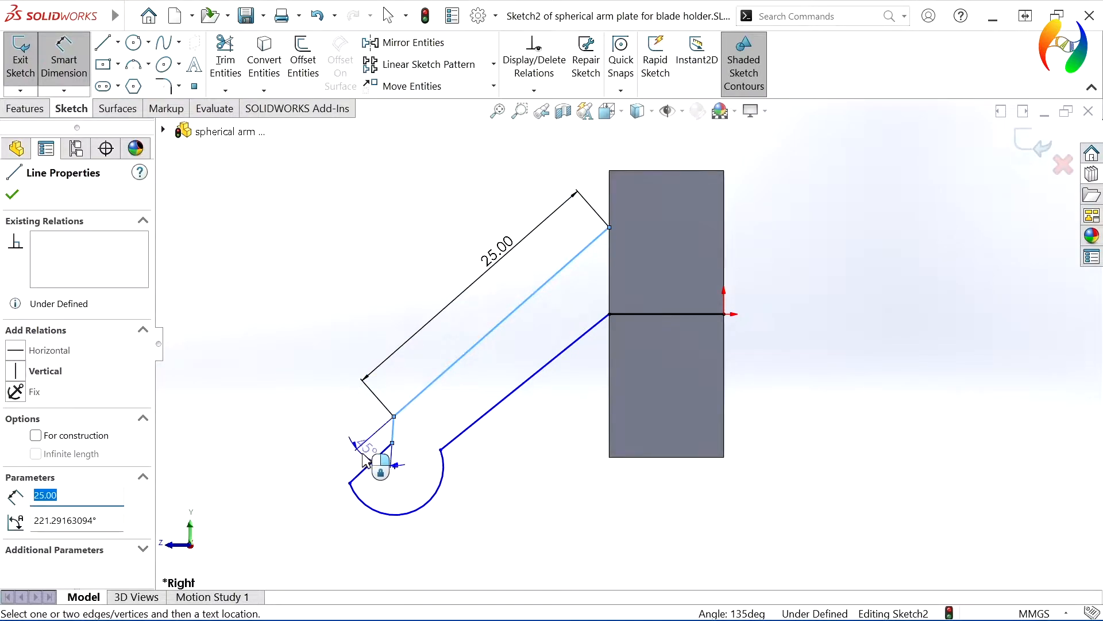
{"action": "left_click", "coordinate": [363, 460]}
{"action": "type", "text": "45"}
{"action": "key", "text": "Return"}
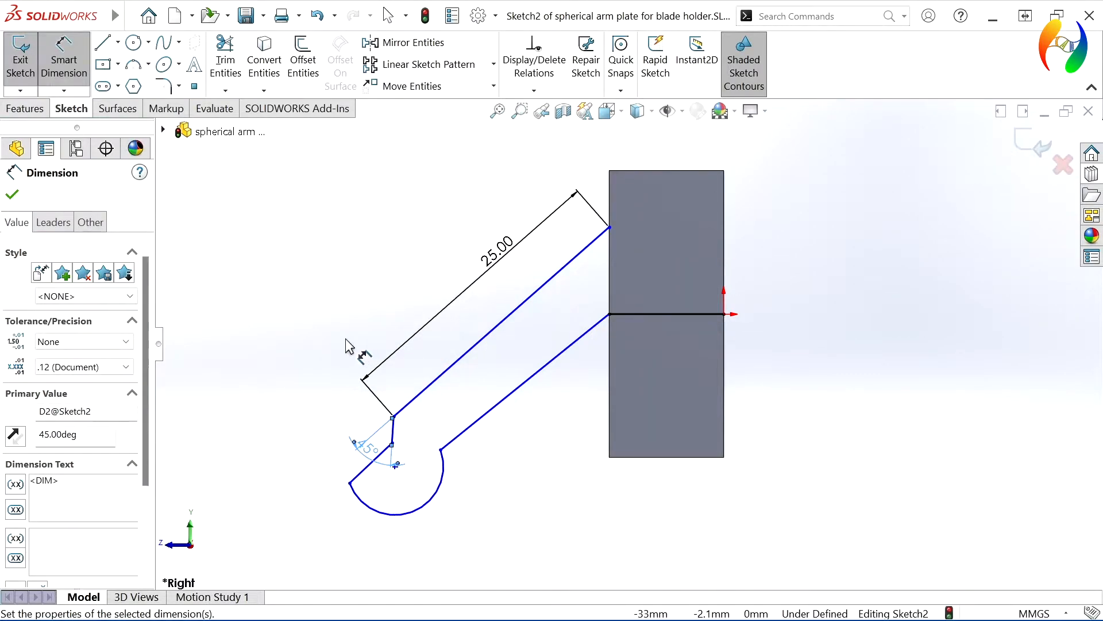
{"action": "left_click", "coordinate": [348, 340]}
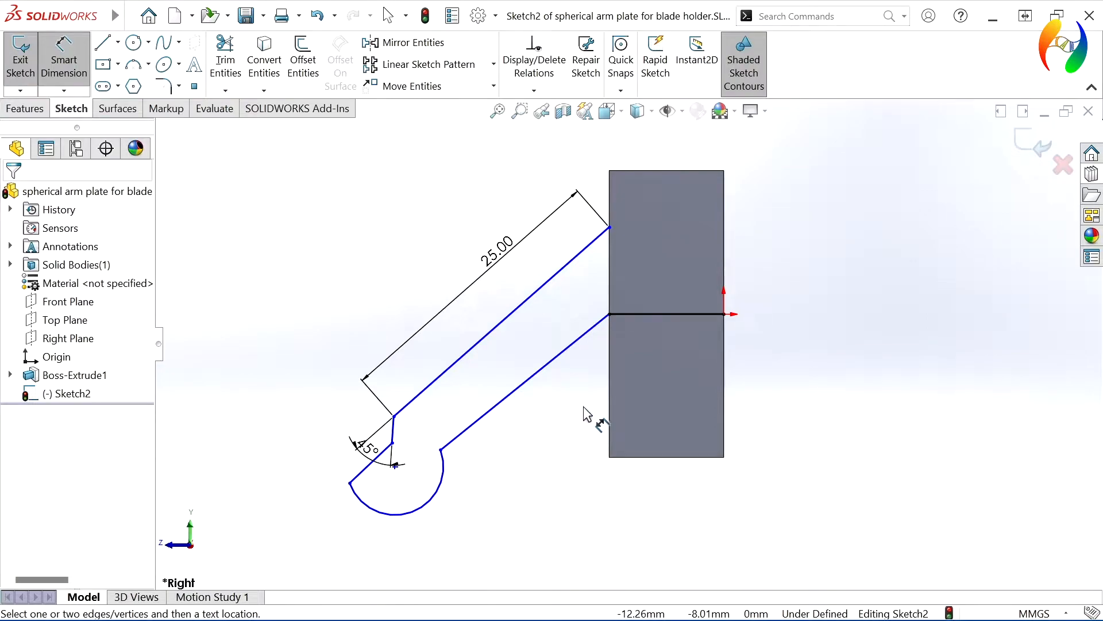
{"action": "left_click", "coordinate": [498, 340]}
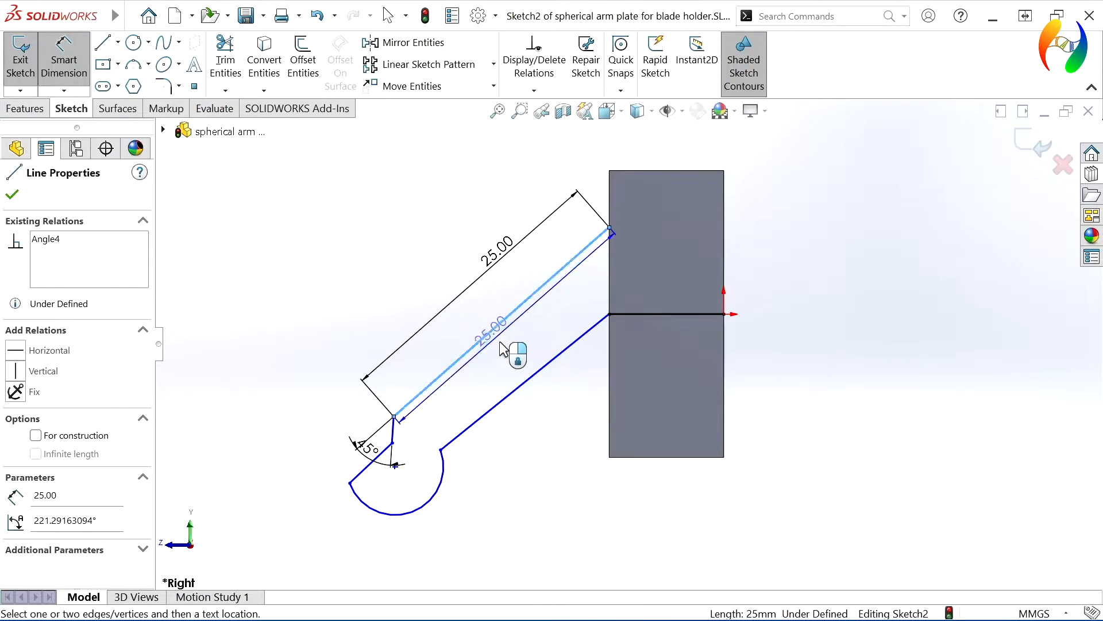
{"action": "key", "text": "Escape"}
{"action": "key", "text": "Escape"}
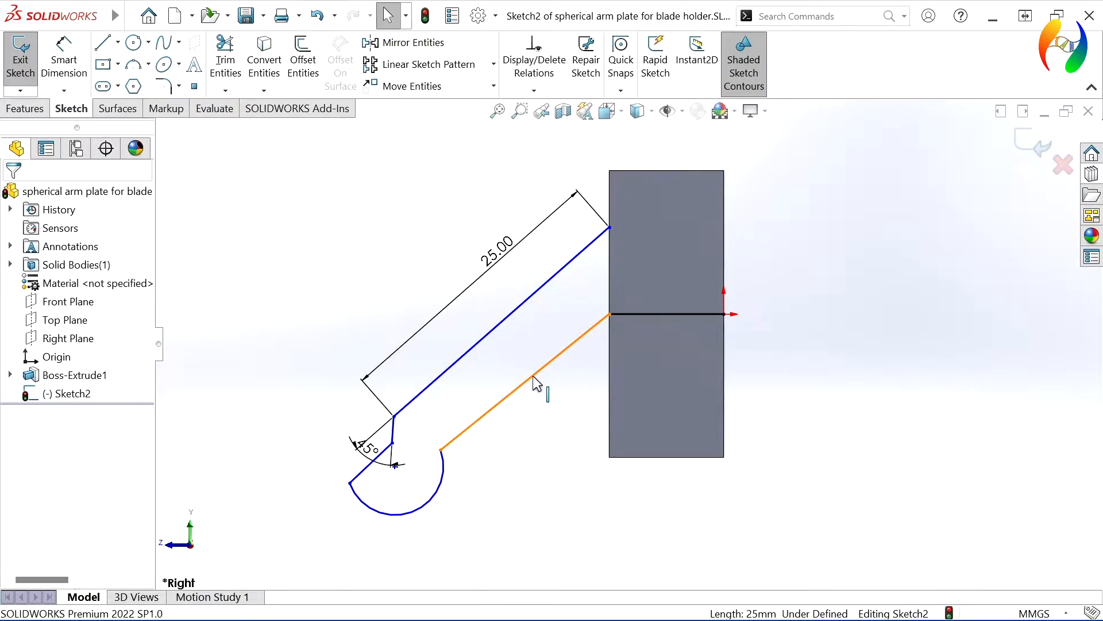
Add a Parallel relation between the arm's two long sloping lines
{"action": "left_click", "coordinate": [530, 374]}
{"action": "left_click", "coordinate": [520, 303], "text": "ctrl"}
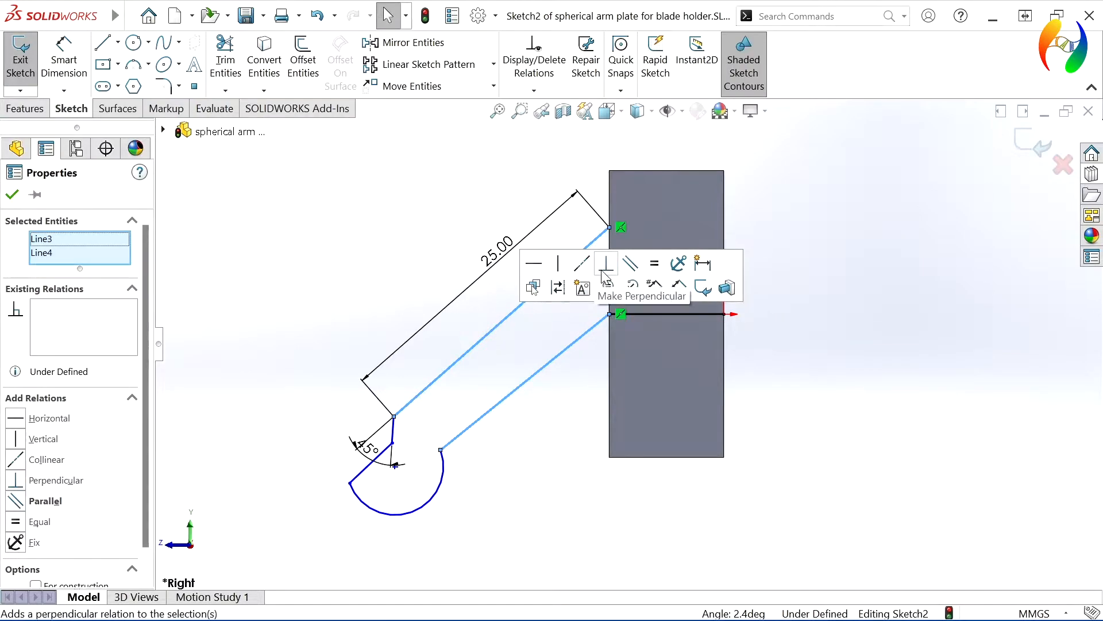
{"action": "left_click", "coordinate": [631, 265]}
{"action": "left_click", "coordinate": [348, 232]}
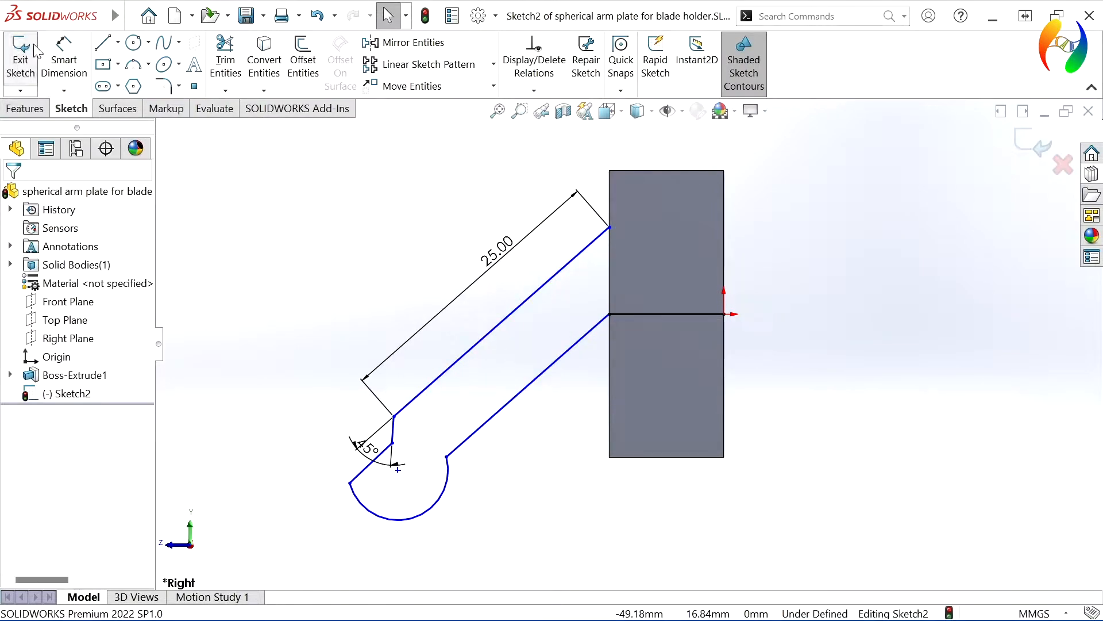
Dimension the distance between the two parallel sloping lines as 7.5 mm
{"action": "left_click", "coordinate": [64, 60]}
{"action": "left_click", "coordinate": [467, 355]}
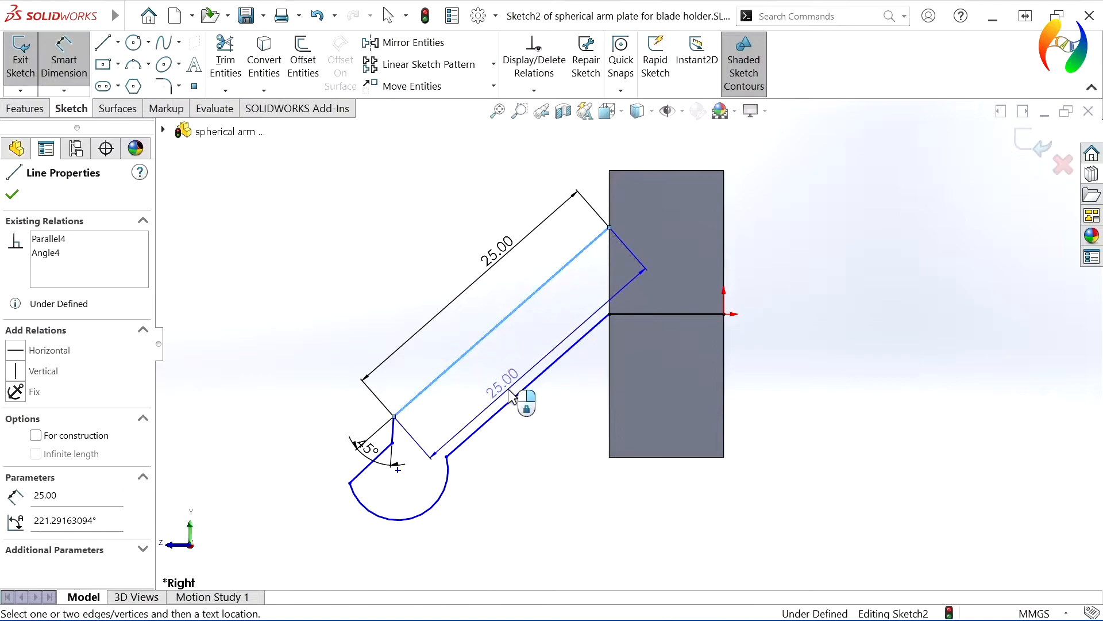
{"action": "left_click", "coordinate": [522, 392]}
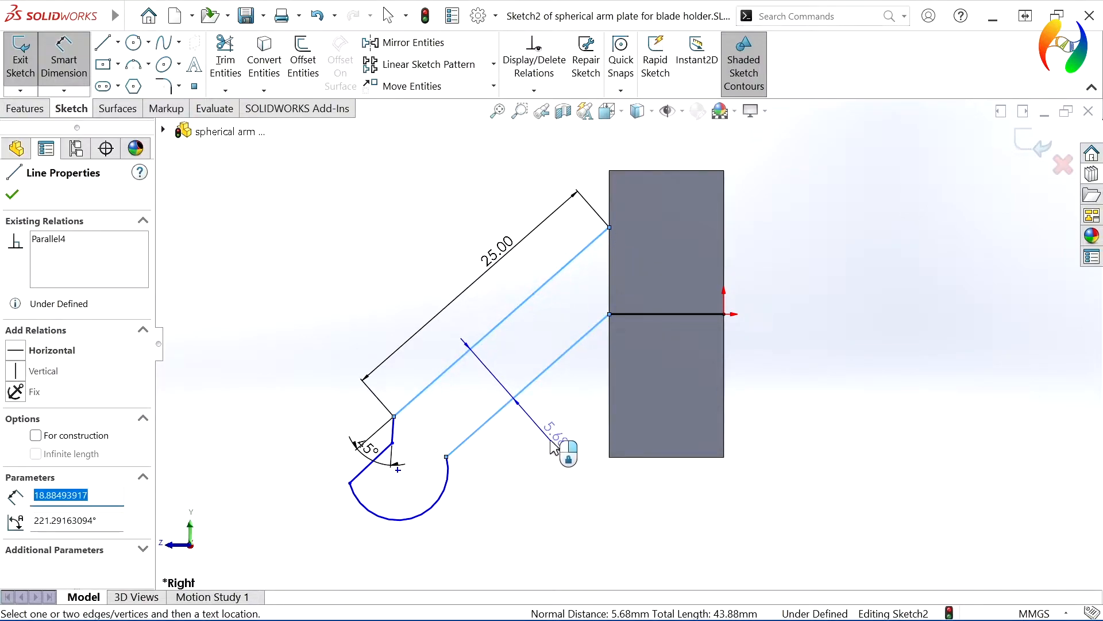
{"action": "left_click", "coordinate": [569, 439]}
{"action": "type", "text": "7.5"}
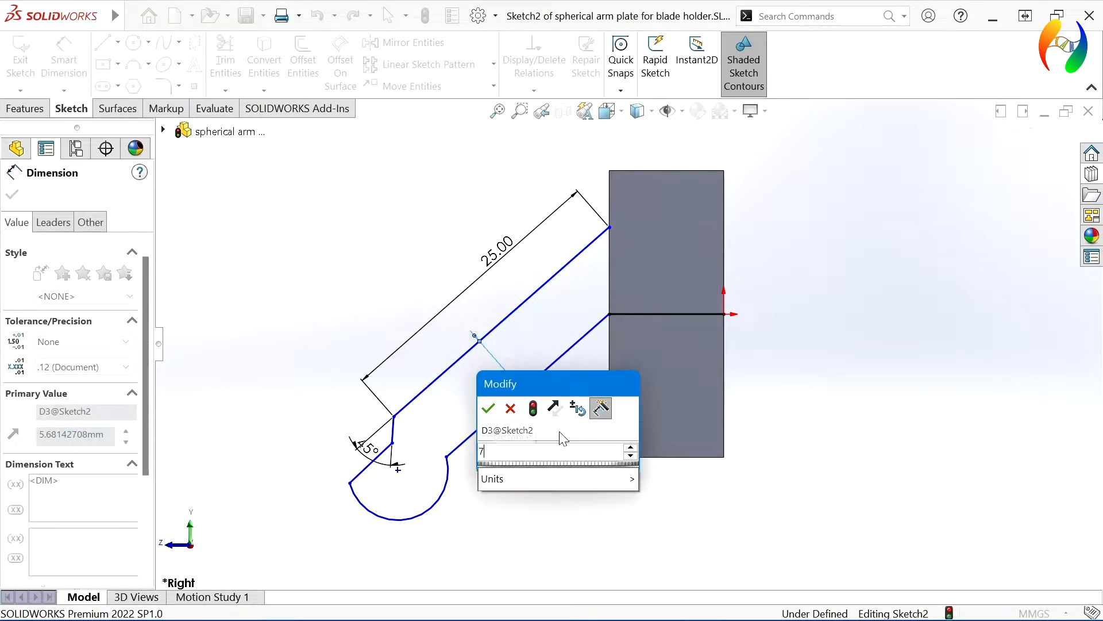
{"action": "key", "text": "Return"}
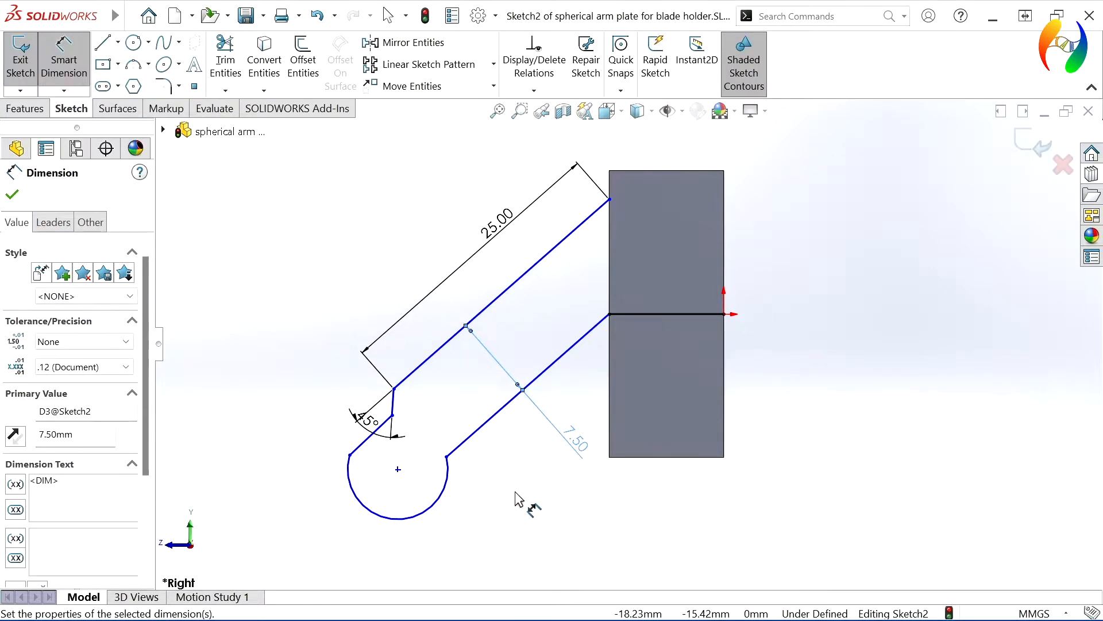
{"action": "left_click", "coordinate": [515, 491]}
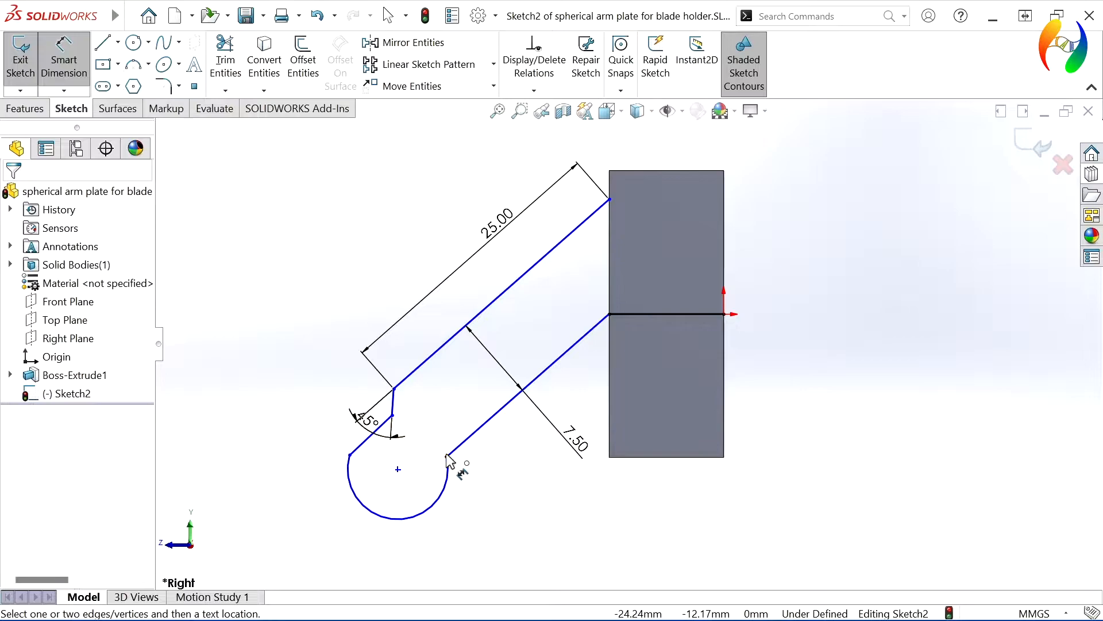
Stretch the lower sloping line from its arc end to about 31.9 mm long, placing the arc beyond the short upper line
{"action": "key", "text": "Escape"}
{"action": "left_click_drag", "start_coordinate": [446, 457], "coordinate": [328, 548]}
{"action": "left_click", "coordinate": [403, 548]}
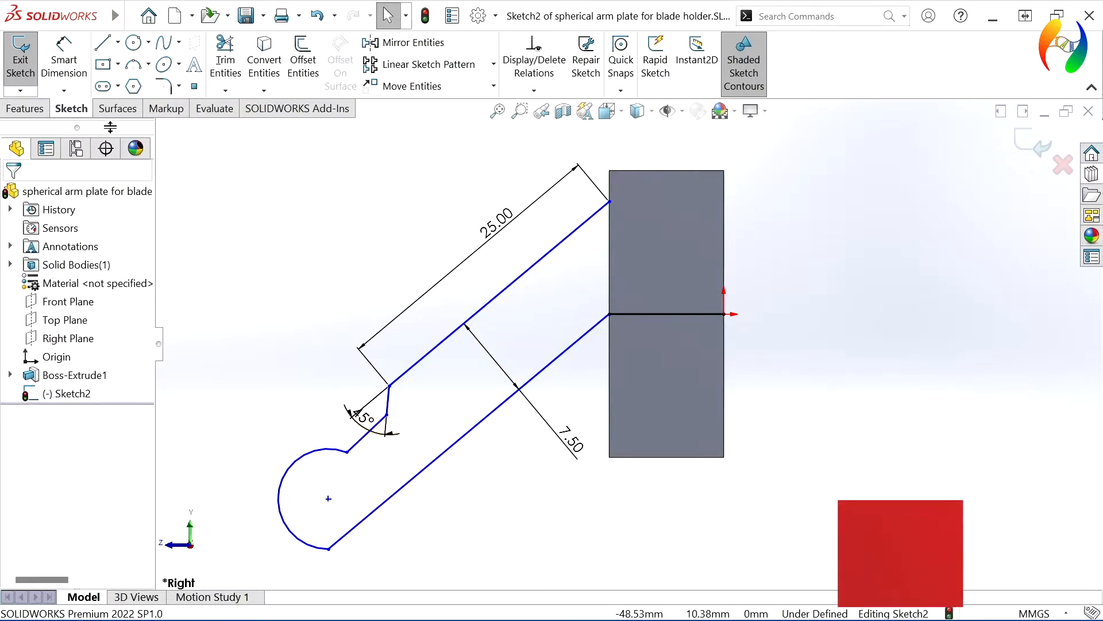
{"action": "left_click", "coordinate": [60, 54]}
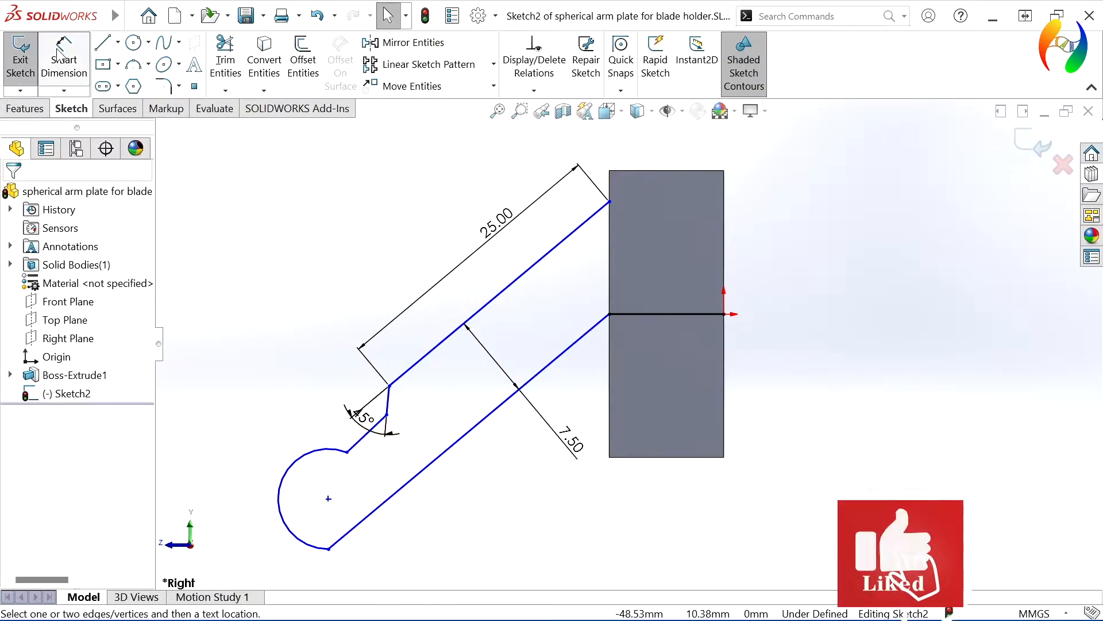
{"action": "left_click", "coordinate": [368, 434]}
{"action": "left_click", "coordinate": [404, 485]}
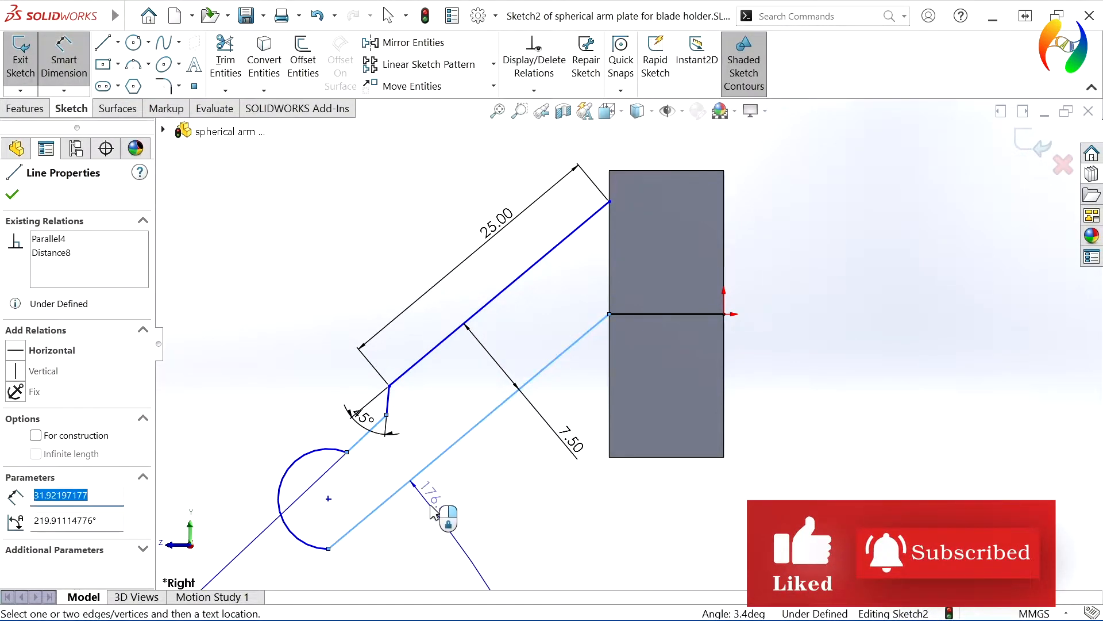
{"action": "key", "text": "Escape"}
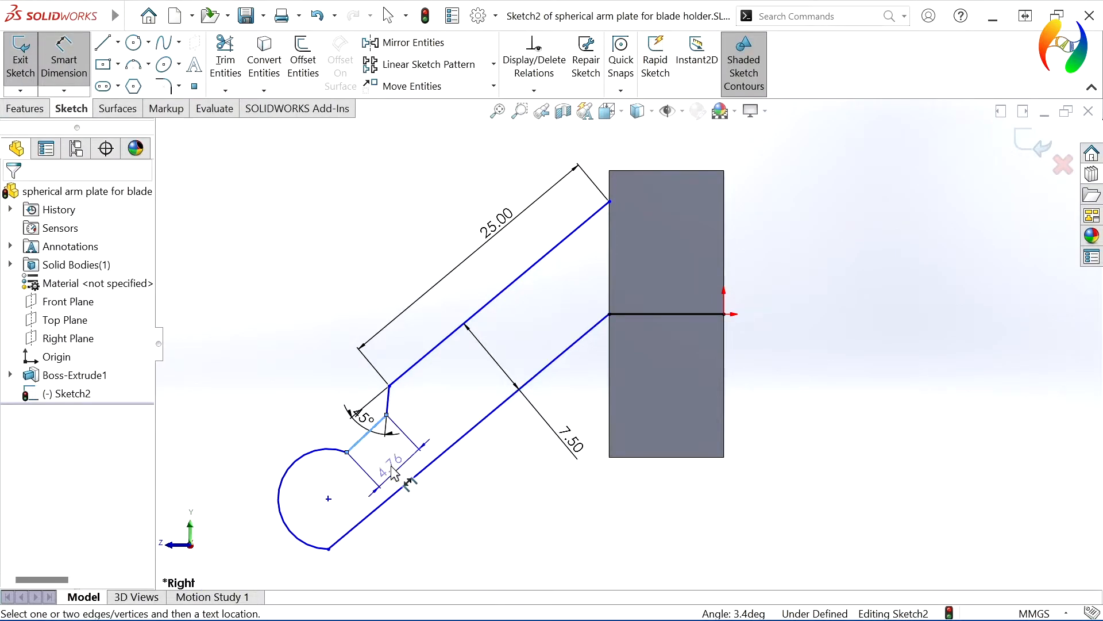
{"action": "left_click", "coordinate": [363, 435]}
{"action": "key", "text": "Escape"}
{"action": "key", "text": "Escape"}
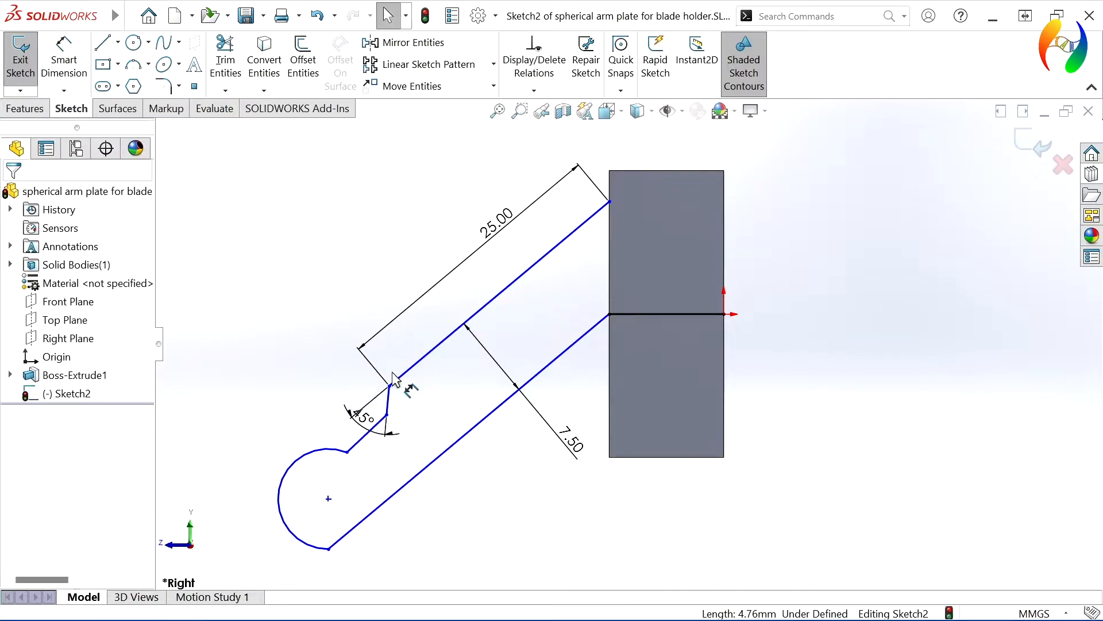
Add a Parallel relation between the arm's upper sloping line and the short line that joins the arc
{"action": "left_click", "coordinate": [400, 378]}
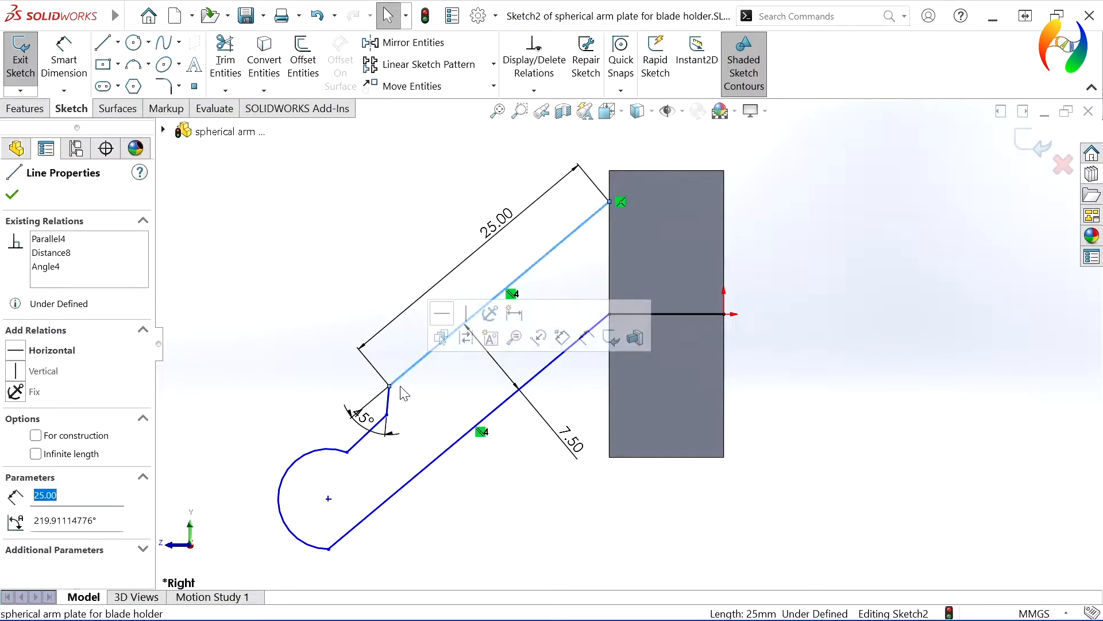
{"action": "left_click", "coordinate": [366, 446], "text": "ctrl"}
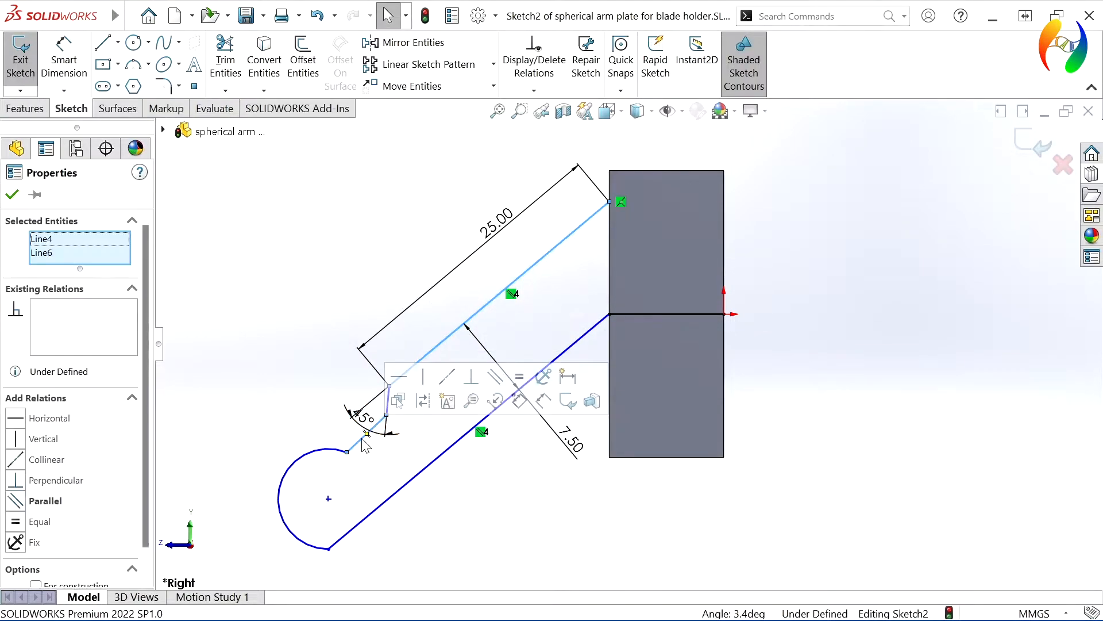
{"action": "left_click", "coordinate": [496, 379]}
{"action": "left_click", "coordinate": [504, 494]}
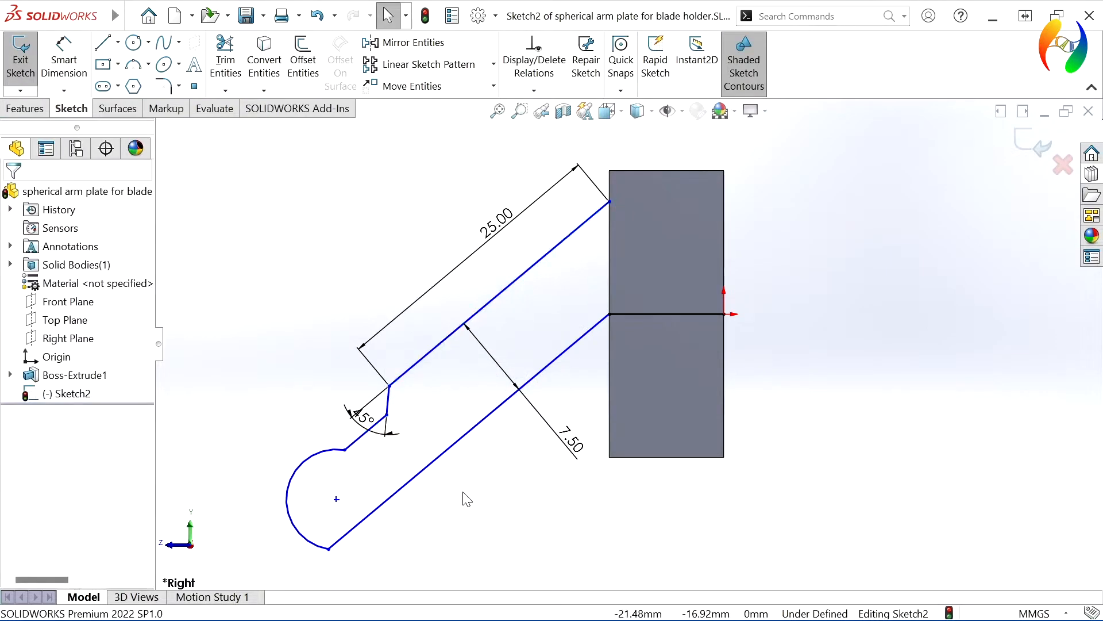
Dimension the distance between the short line at the arc and the lower sloping line as 5 mm
{"action": "left_click", "coordinate": [64, 68]}
{"action": "left_click", "coordinate": [365, 431]}
{"action": "left_click", "coordinate": [406, 486]}
{"action": "left_click", "coordinate": [442, 518]}
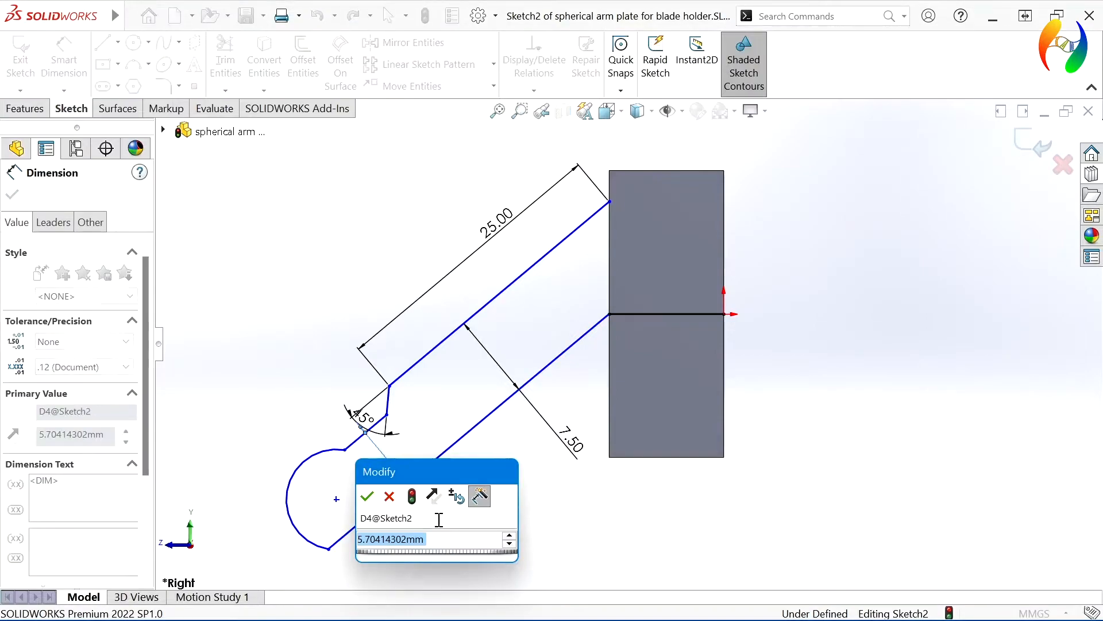
{"action": "type", "text": "5"}
{"action": "key", "text": "Return"}
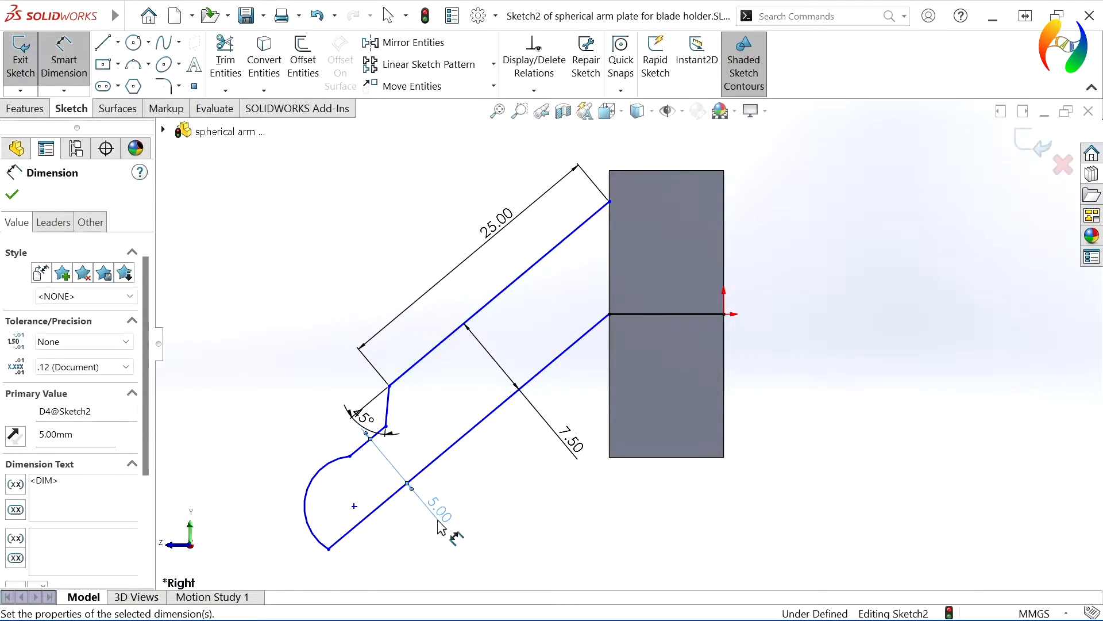
{"action": "left_click", "coordinate": [493, 508]}
Dimension the radius of the arc at the arm's end as 15 mm
{"action": "left_click", "coordinate": [321, 465]}
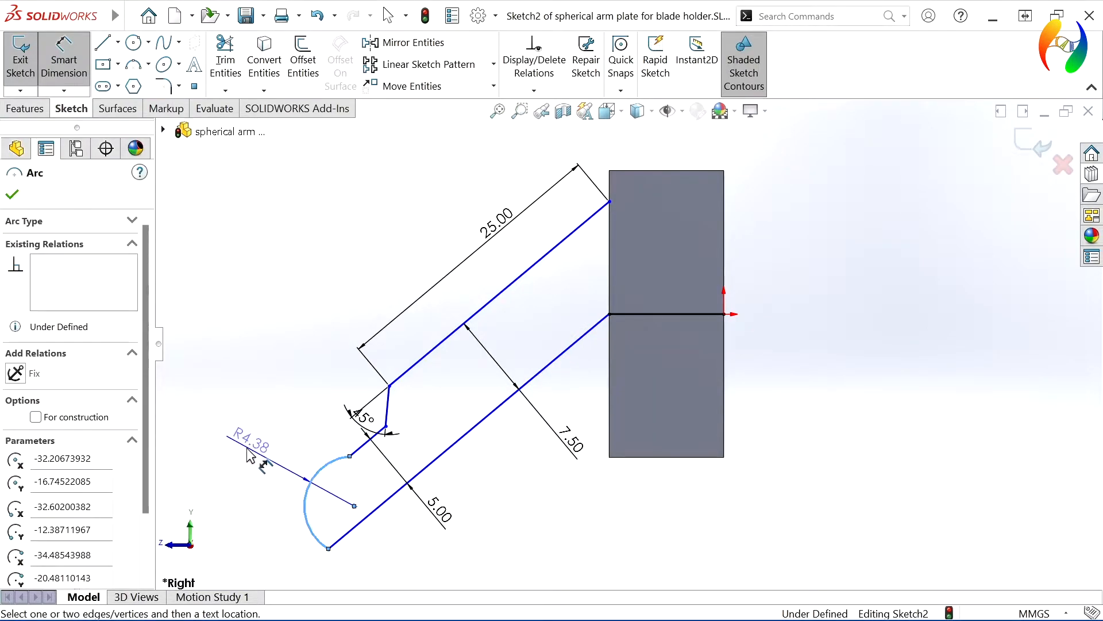
{"action": "left_click", "coordinate": [246, 454]}
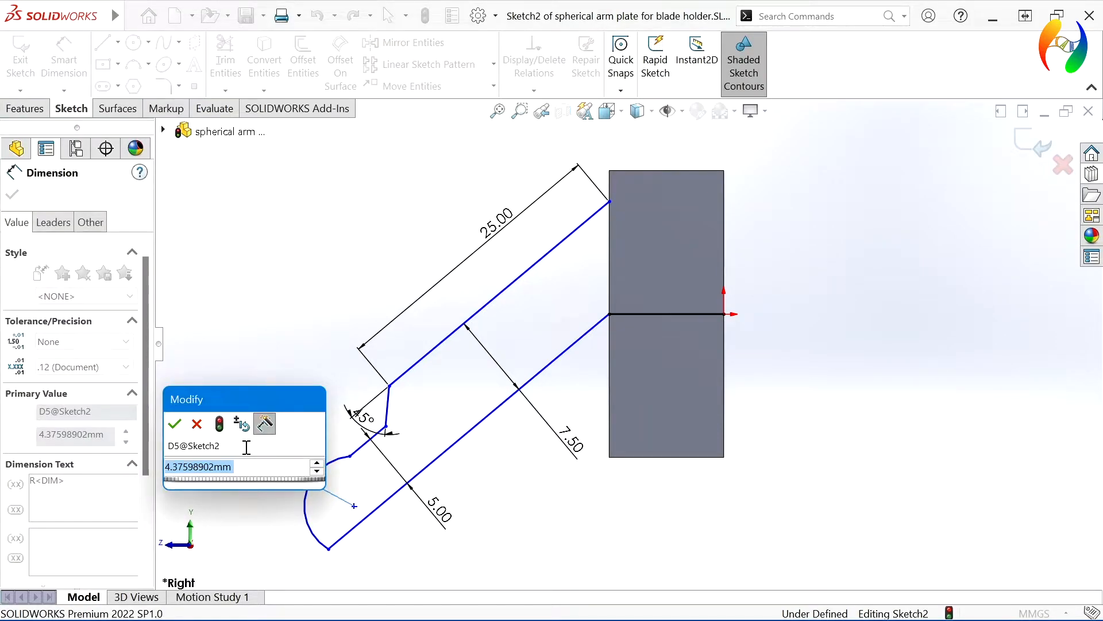
{"action": "type", "text": "15"}
{"action": "key", "text": "Return"}
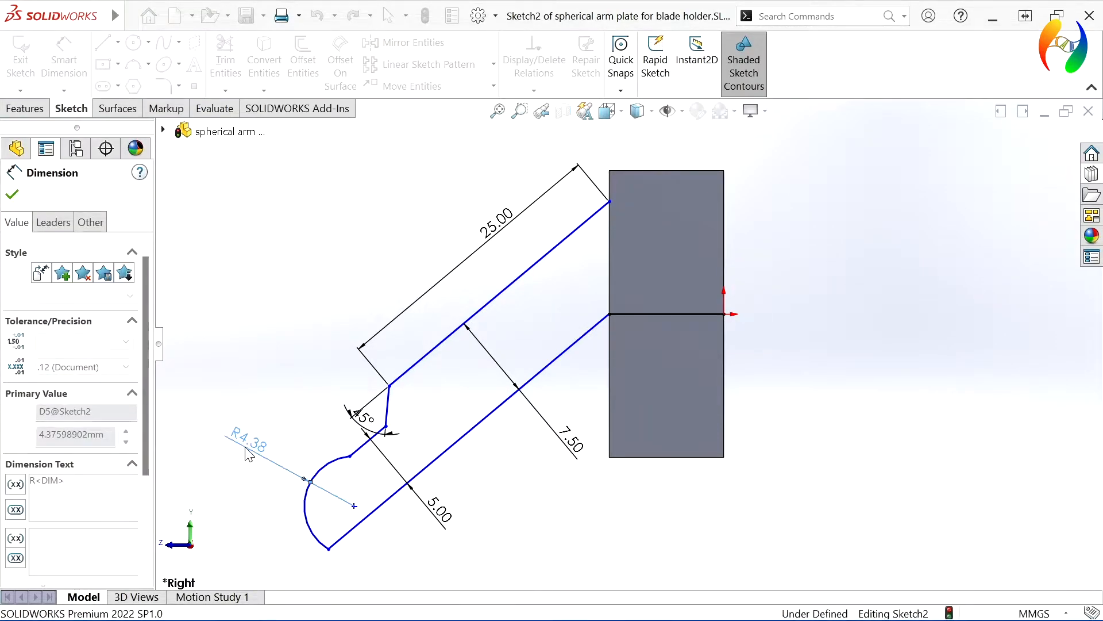
{"action": "left_click", "coordinate": [274, 444]}
{"action": "scroll", "coordinate": [328, 553], "scroll_direction": "up", "scroll_amount": 3}
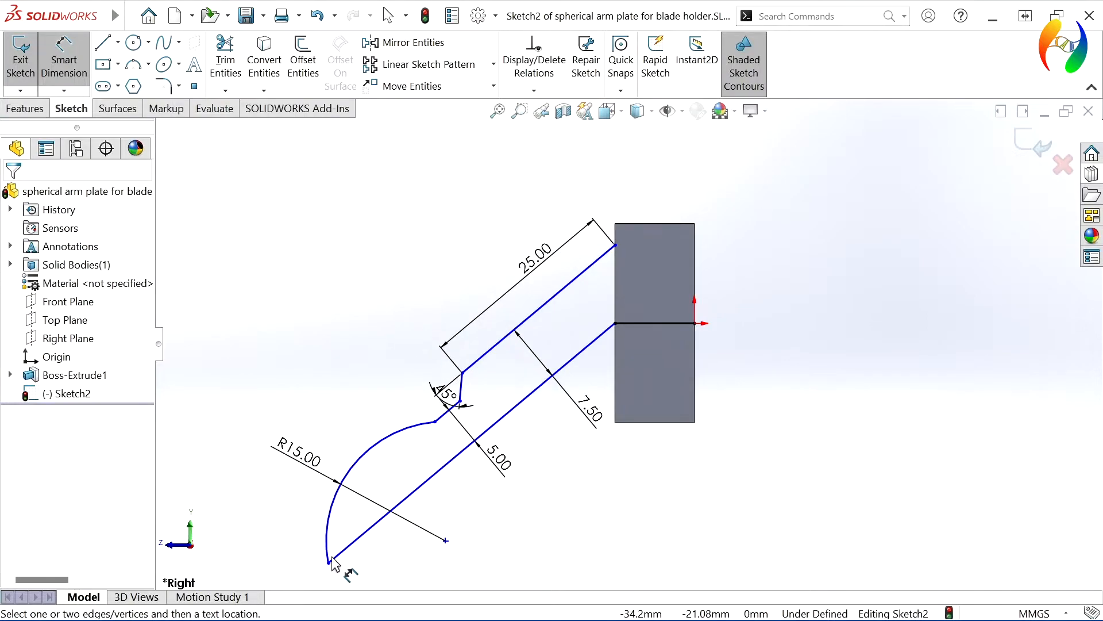
{"action": "key", "text": "Escape"}
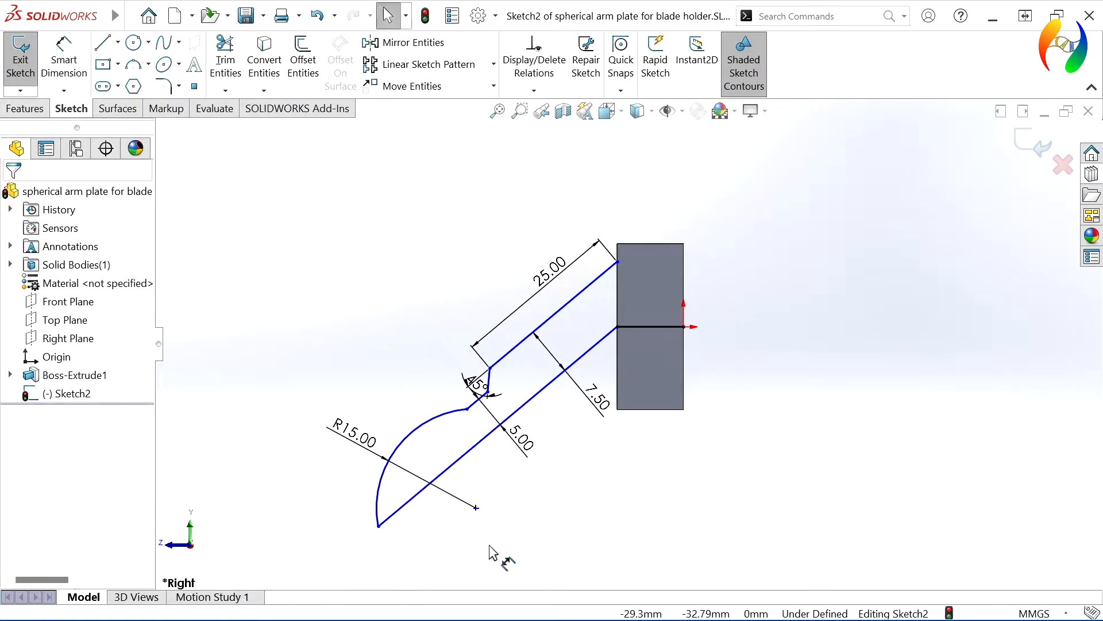
Add a Coincident relation placing the arc's centre point on the lower sloping line
{"action": "left_click", "coordinate": [475, 508]}
{"action": "left_click", "coordinate": [487, 433], "text": "ctrl"}
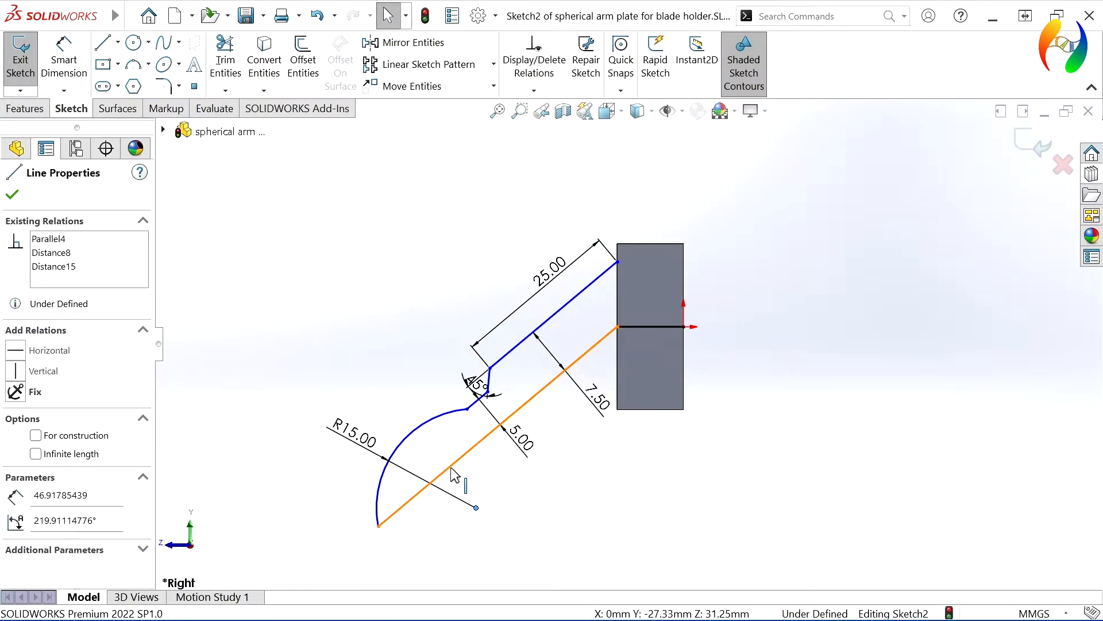
{"action": "left_click", "coordinate": [512, 406]}
{"action": "left_click", "coordinate": [527, 559]}
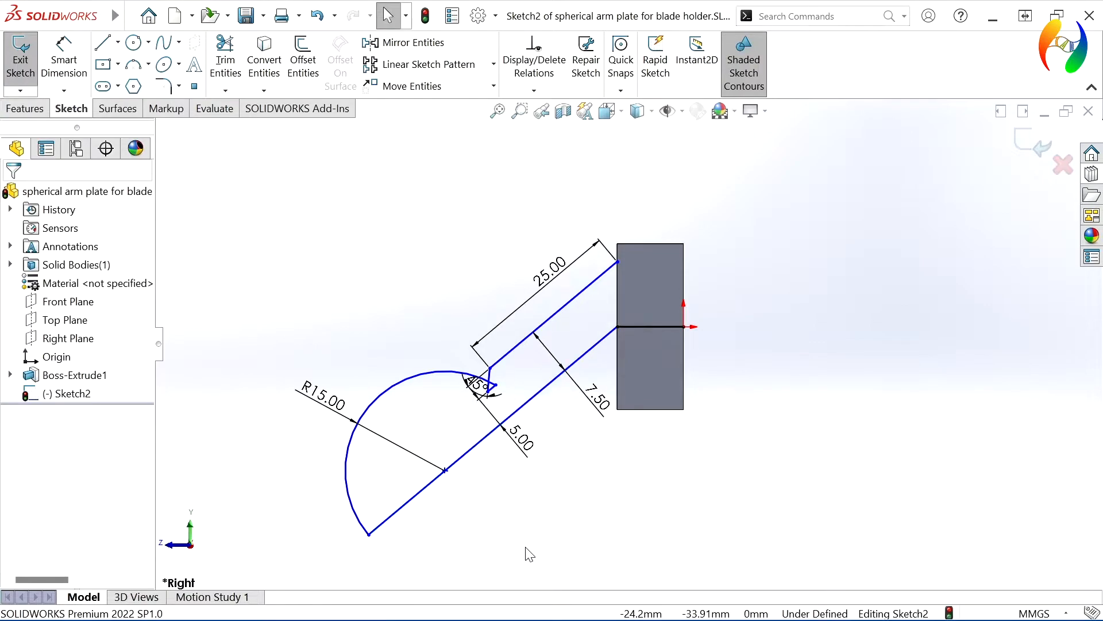
Stretch the lower sloping line to about 54.6 mm long and move the 45-degree dimension text clear above the arc
{"action": "left_click_drag", "start_coordinate": [369, 536], "coordinate": [342, 563]}
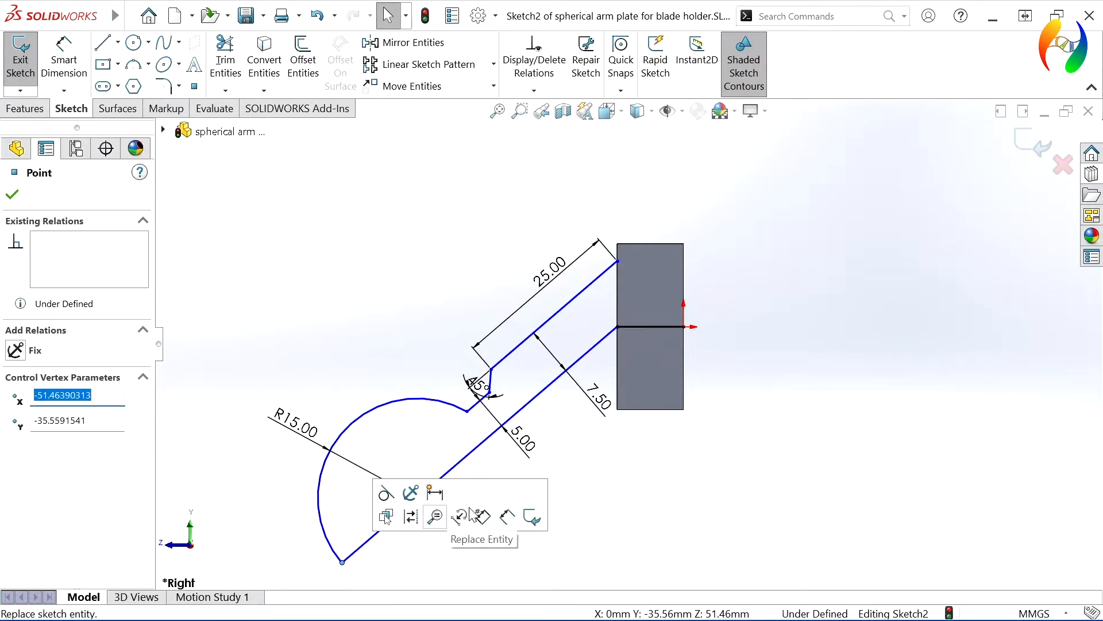
{"action": "left_click", "coordinate": [619, 463]}
{"action": "left_click_drag", "start_coordinate": [475, 386], "coordinate": [431, 368]}
{"action": "left_click", "coordinate": [431, 276]}
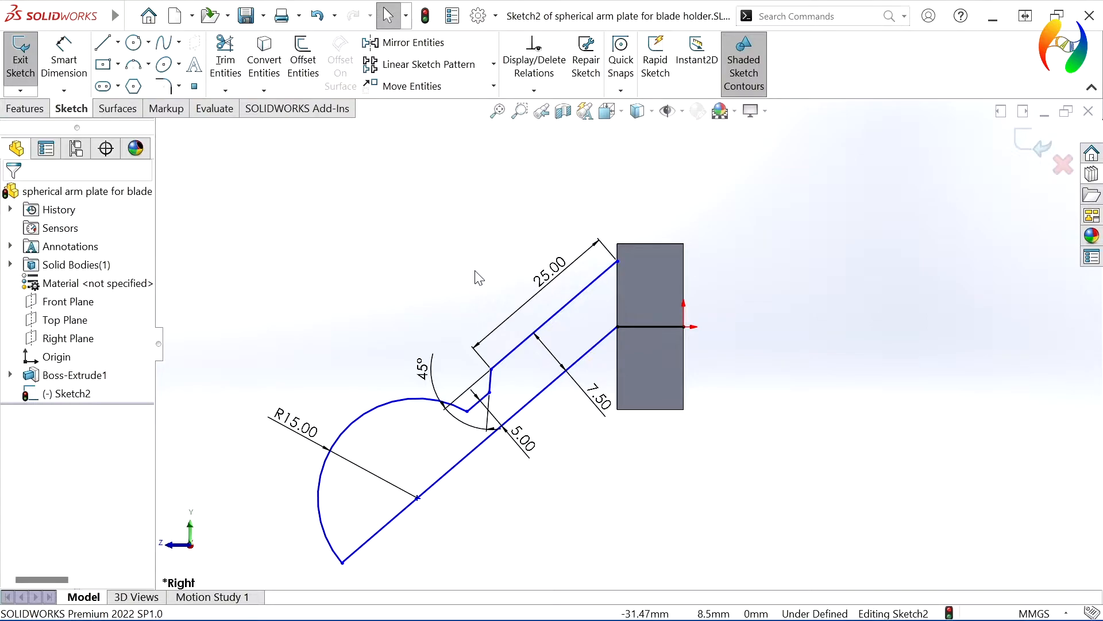
Dimension the angle between the lower sloping line and the horizontal line across the plate as 45 degrees
{"action": "left_click", "coordinate": [64, 60]}
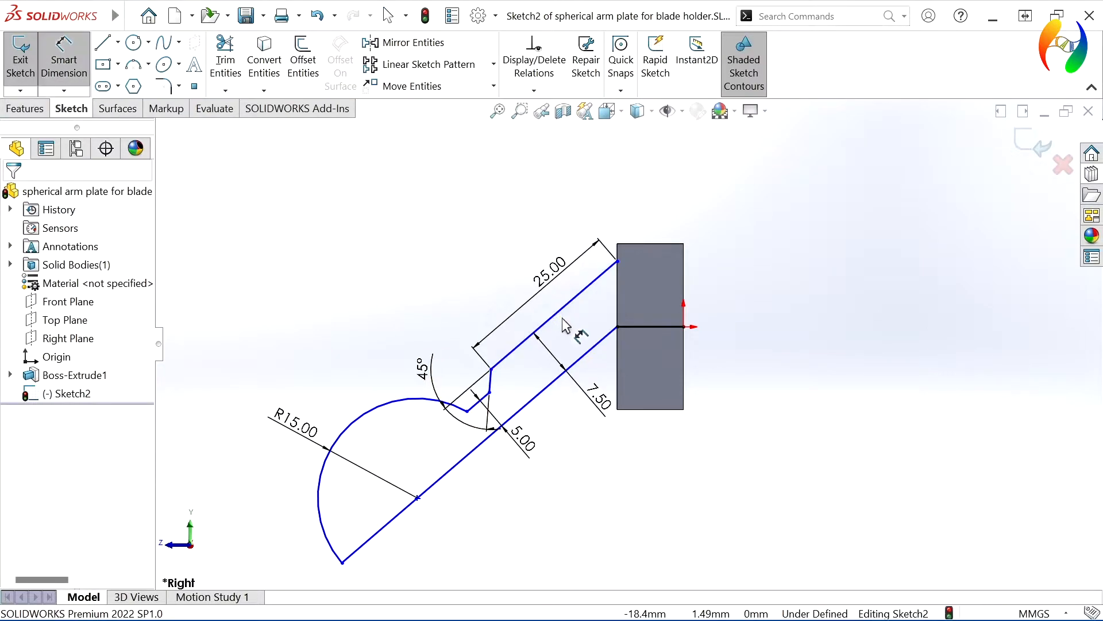
{"action": "left_click", "coordinate": [581, 359]}
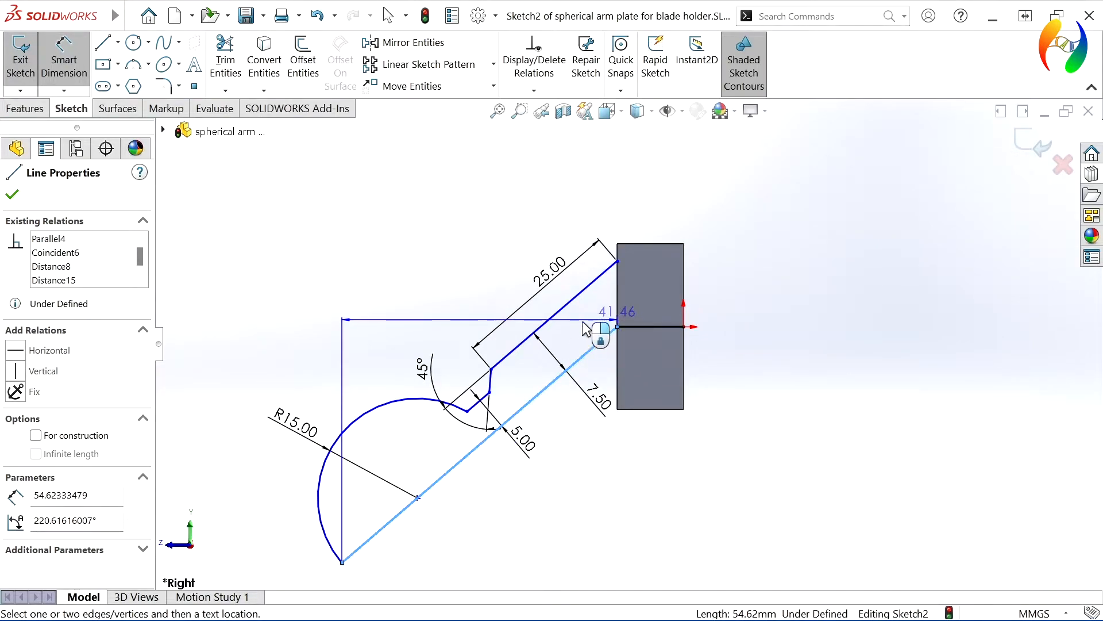
{"action": "left_click", "coordinate": [651, 327]}
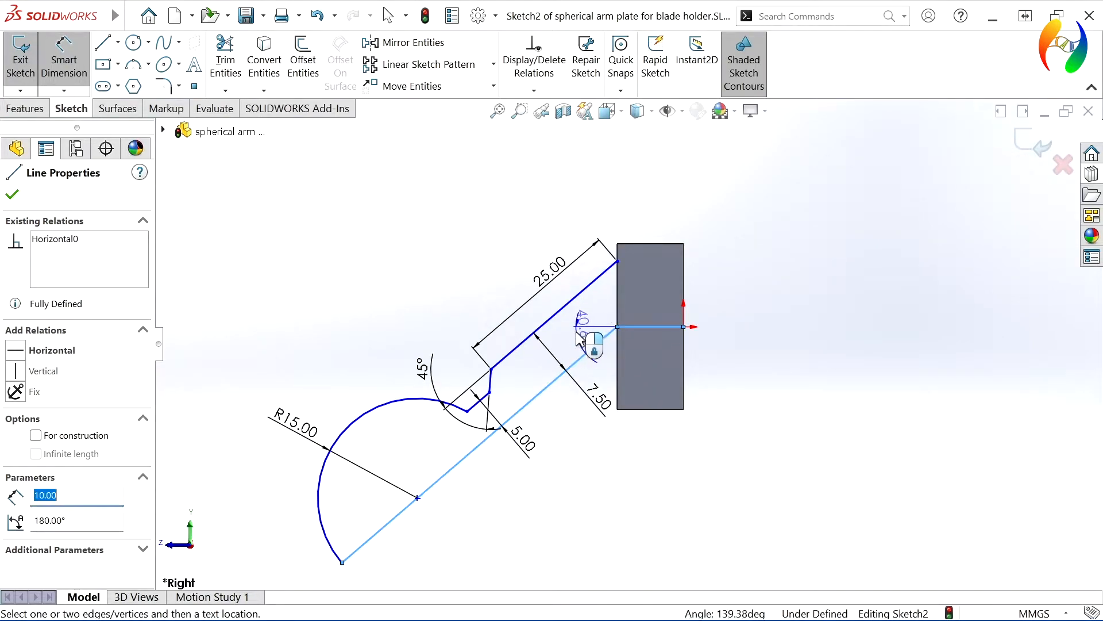
{"action": "left_click", "coordinate": [577, 341]}
{"action": "type", "text": "45"}
{"action": "key", "text": "Return"}
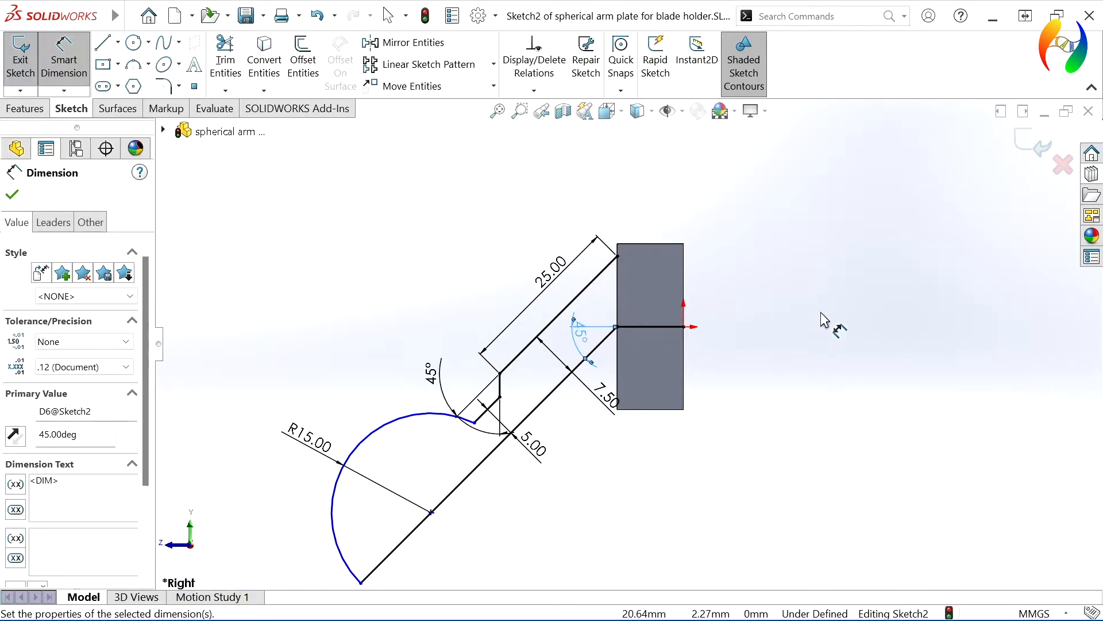
{"action": "left_click", "coordinate": [581, 330]}
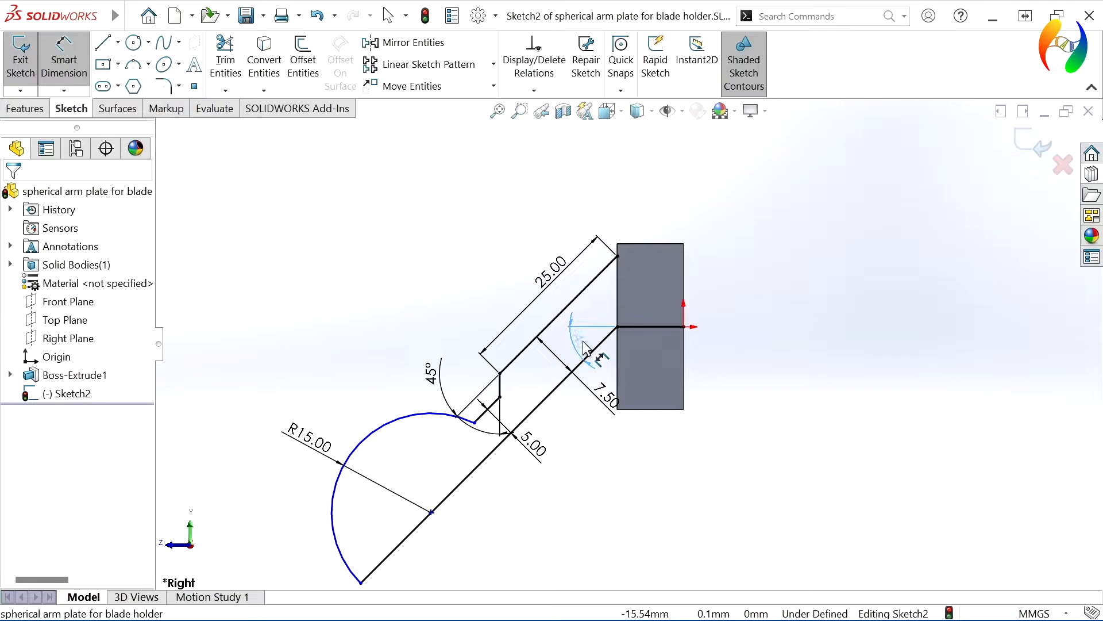
{"action": "left_click", "coordinate": [836, 294]}
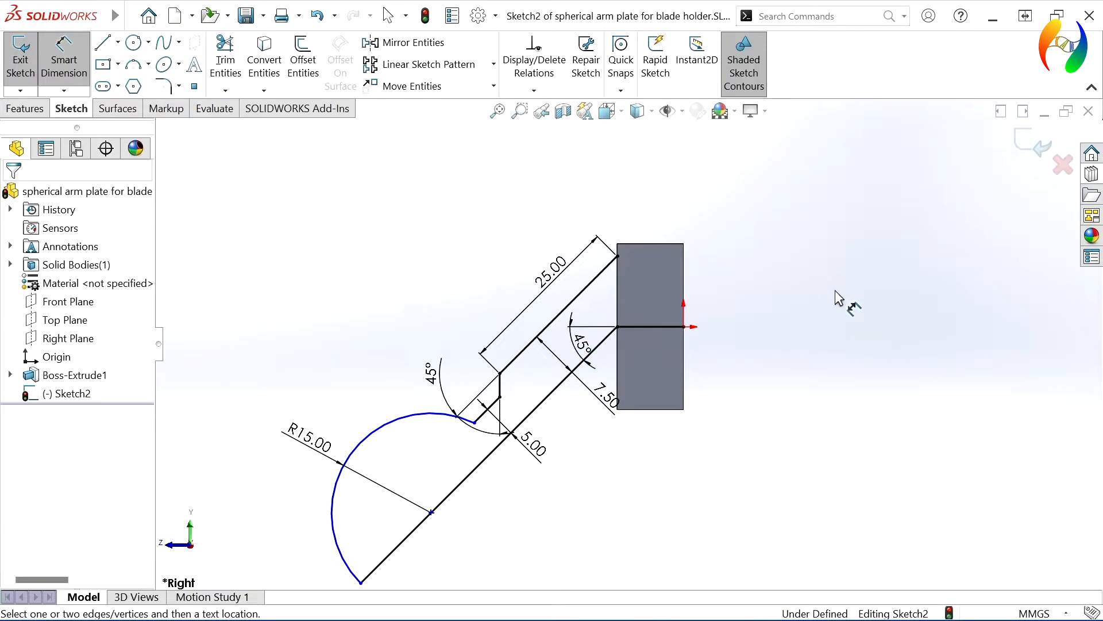
Convert the horizontal line across the plate to construction geometry
{"action": "key", "text": "Escape"}
{"action": "left_click", "coordinate": [675, 326]}
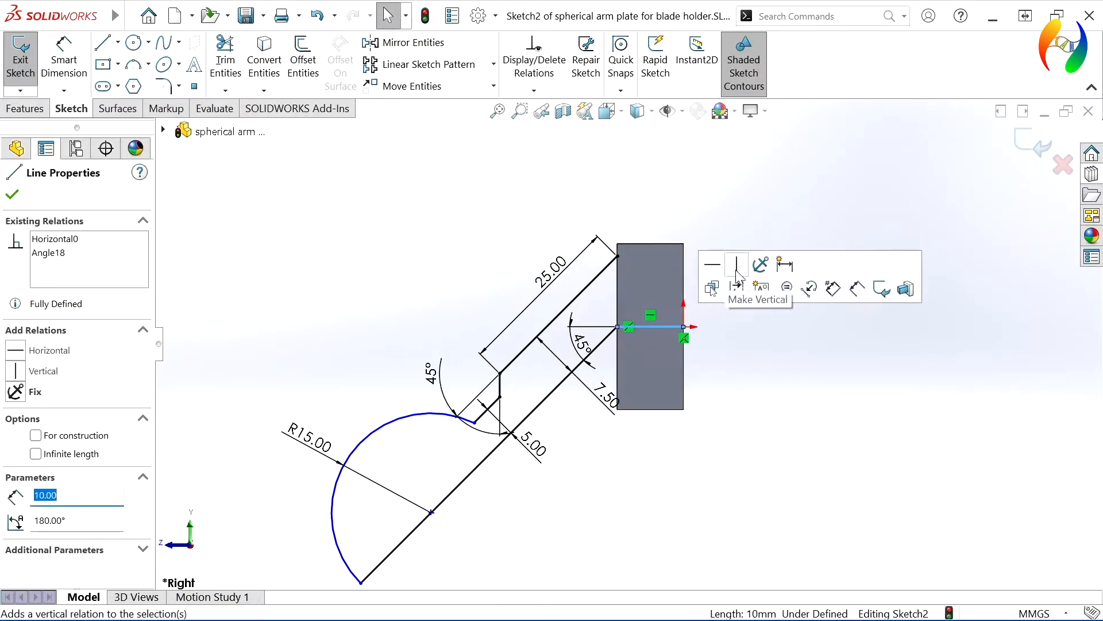
{"action": "left_click", "coordinate": [739, 291]}
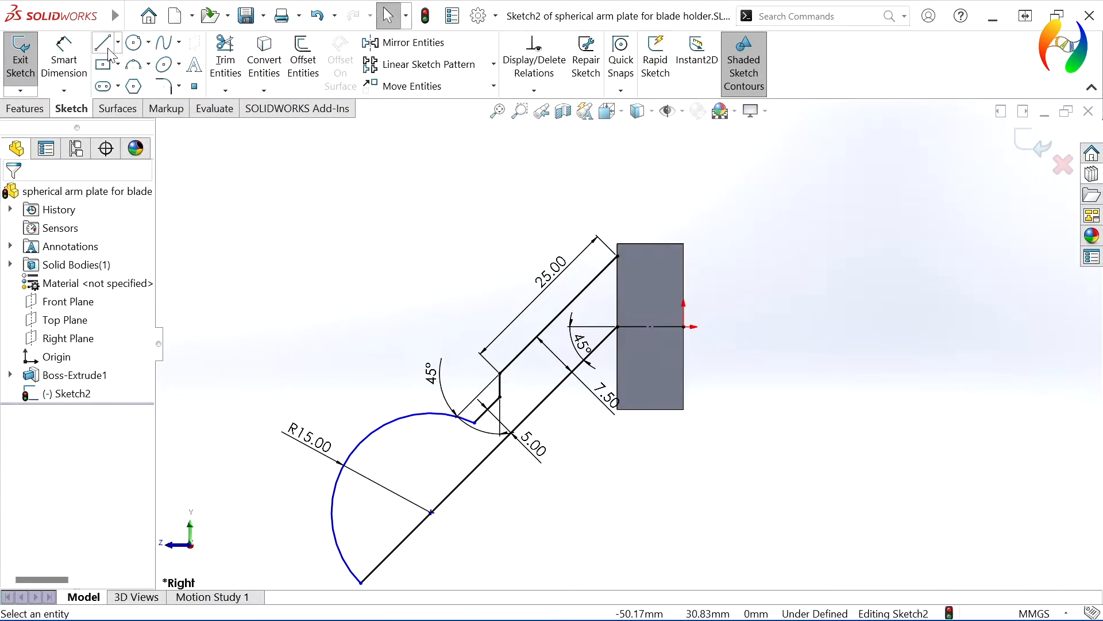
{"action": "left_click", "coordinate": [79, 61]}
{"action": "left_click", "coordinate": [618, 328]}
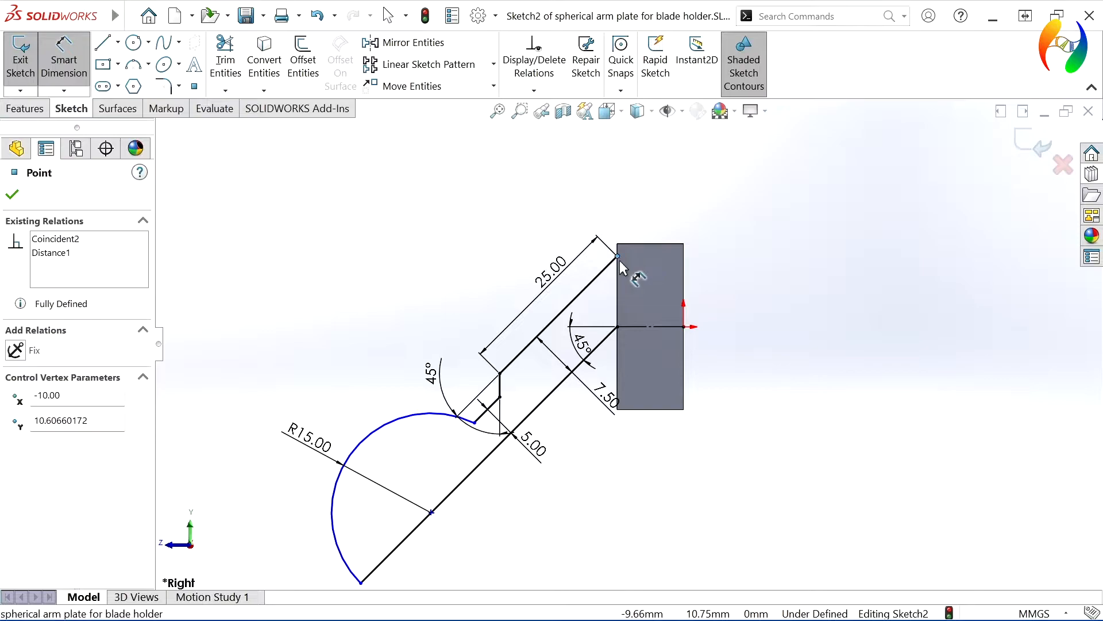
{"action": "left_click", "coordinate": [619, 328]}
{"action": "key", "text": "Escape"}
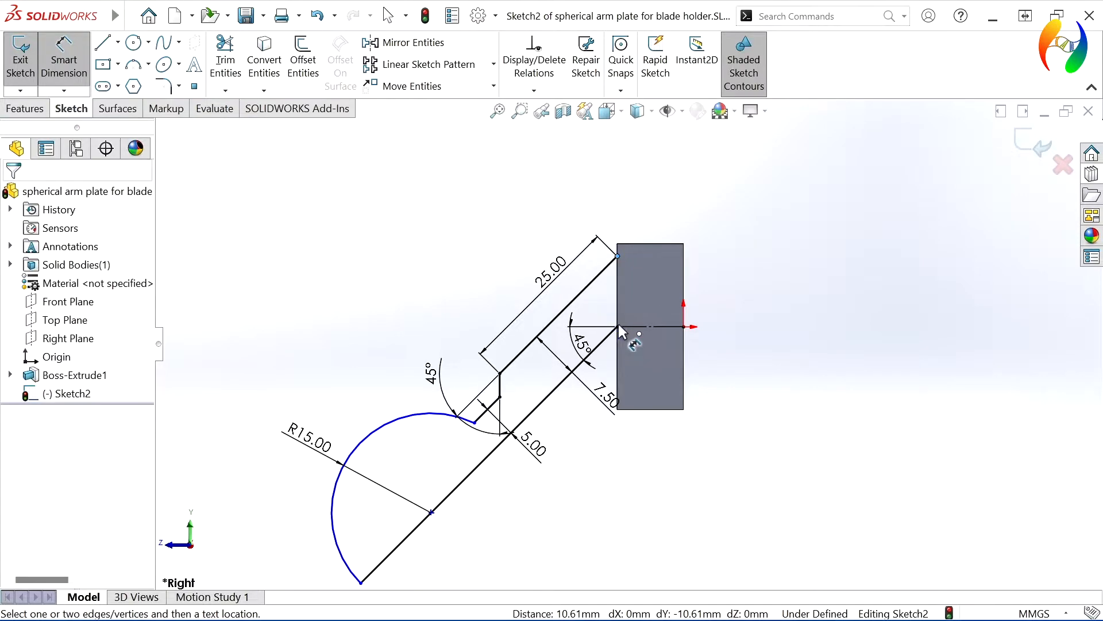
{"action": "left_click", "coordinate": [70, 53]}
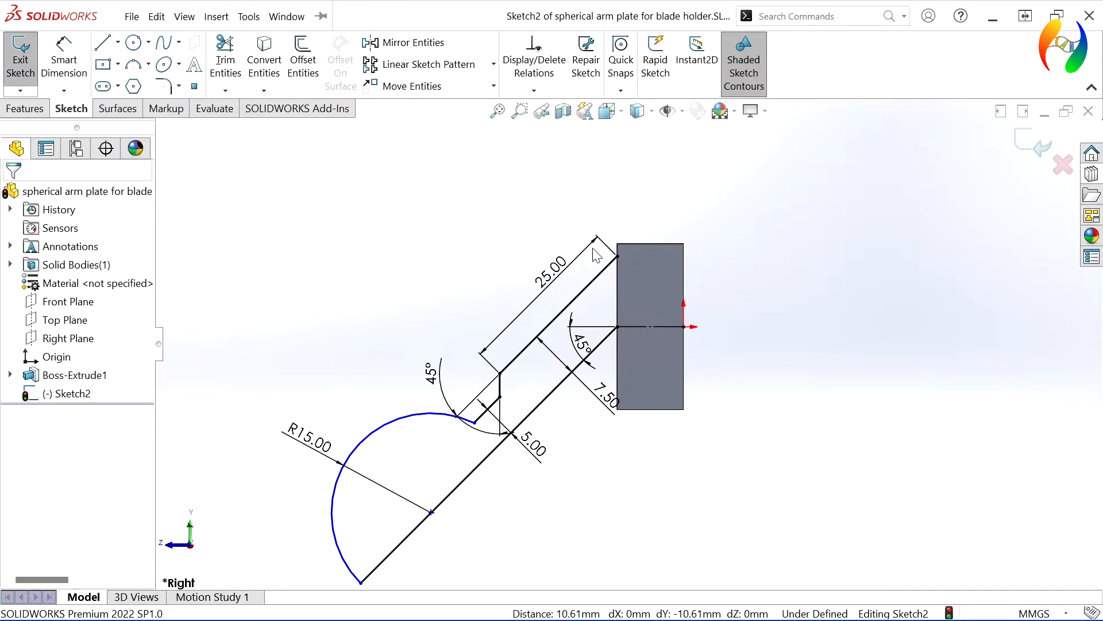
Close the arm profile with a vertical line along the plate's edge, joining the ends of the two long sloping lines
{"action": "left_click", "coordinate": [101, 48]}
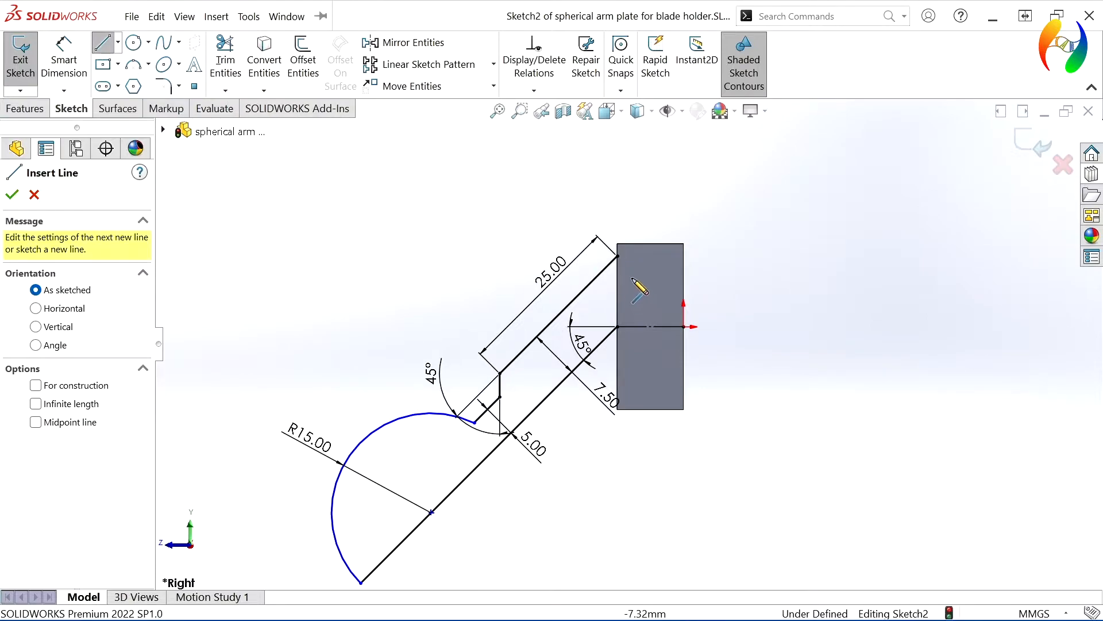
{"action": "left_click", "coordinate": [619, 257]}
{"action": "left_click", "coordinate": [618, 326]}
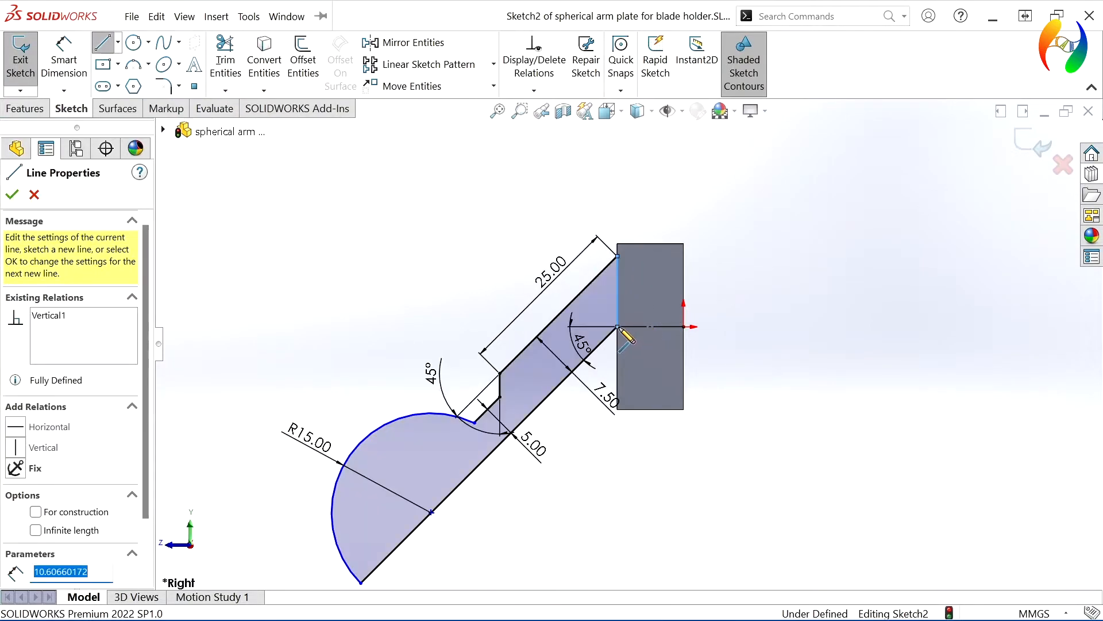
{"action": "key", "text": "Escape"}
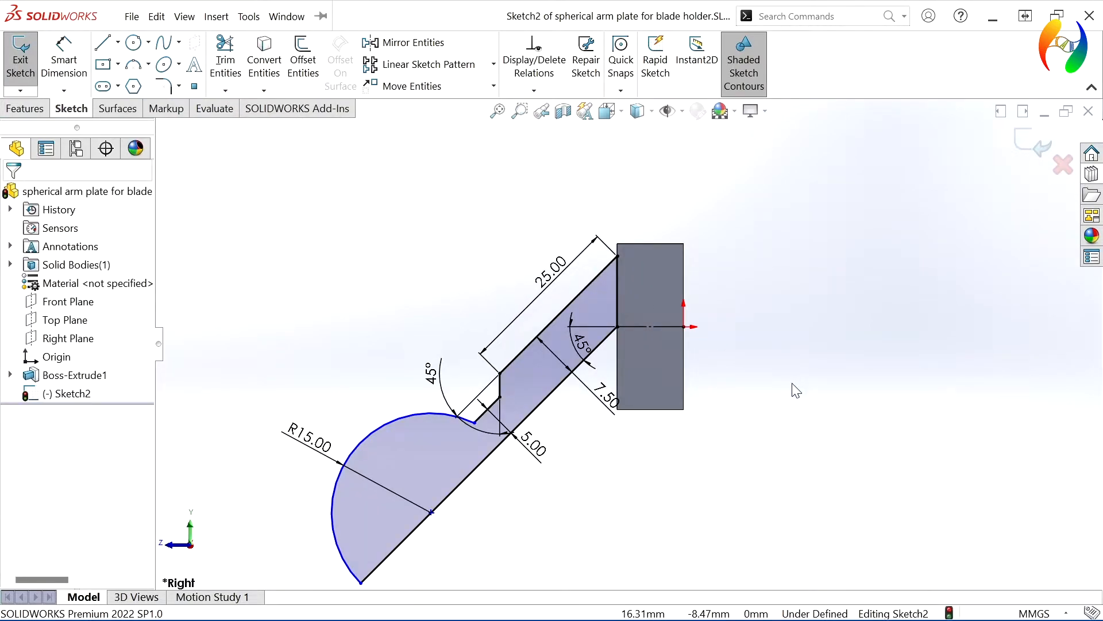
Dimension the distance from the R15 arc's centre to the arm's start point on the plate edge as 45 mm
{"action": "left_click", "coordinate": [70, 62]}
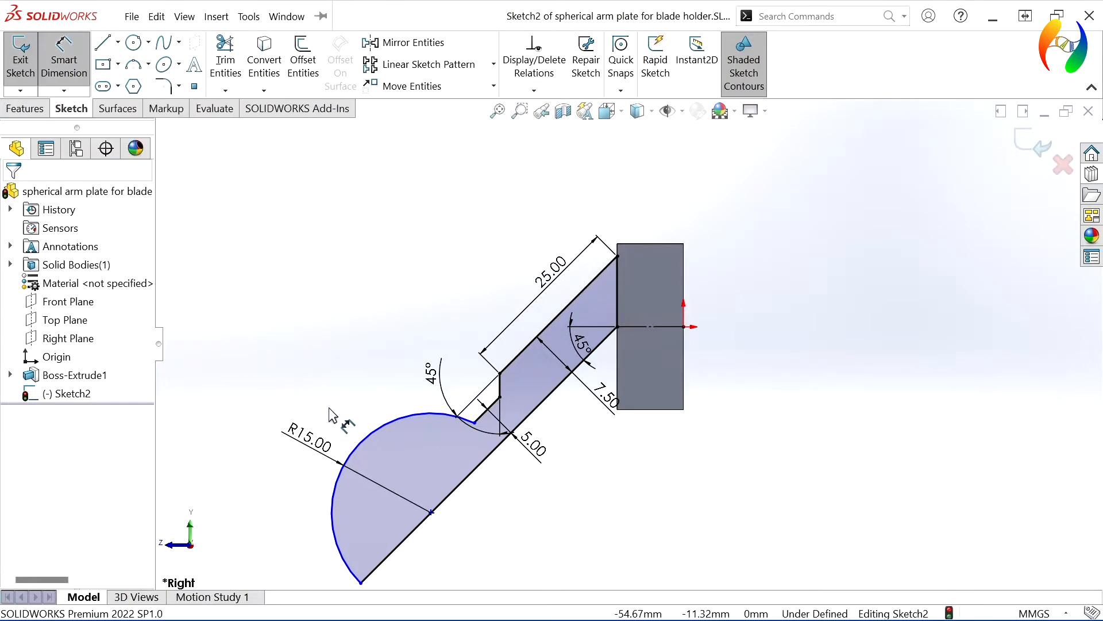
{"action": "left_click", "coordinate": [431, 513]}
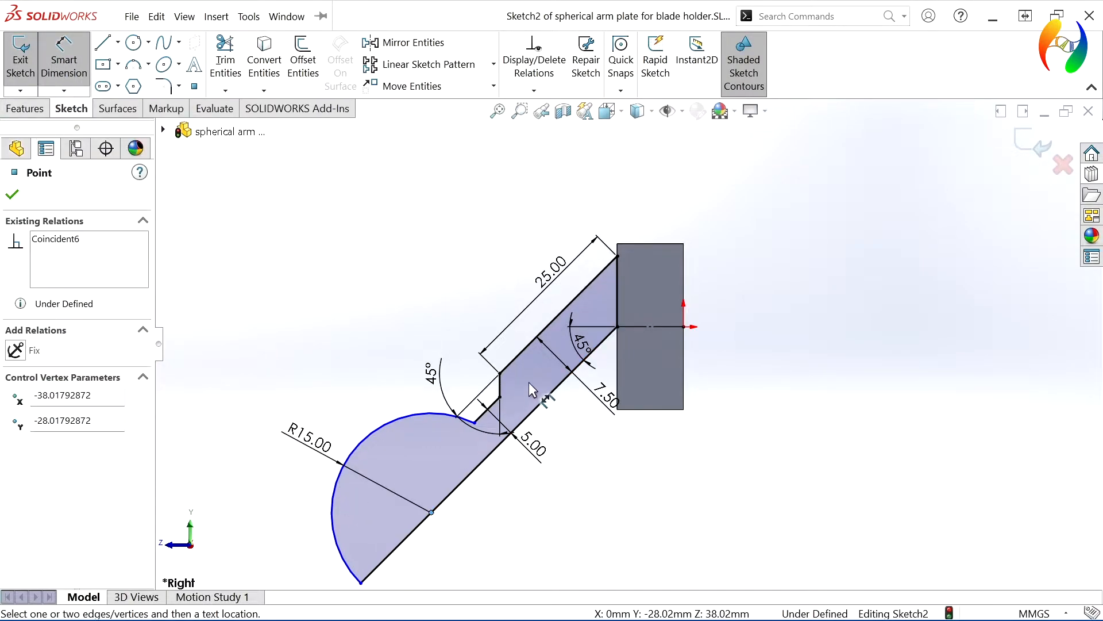
{"action": "left_click", "coordinate": [617, 327]}
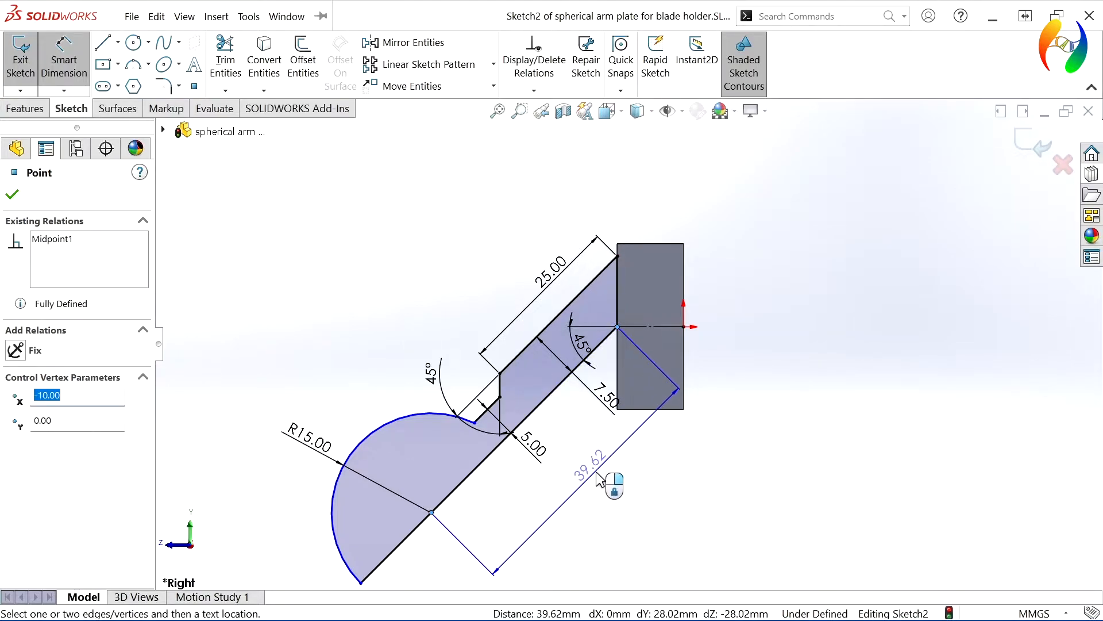
{"action": "left_click", "coordinate": [592, 492]}
{"action": "type", "text": "45"}
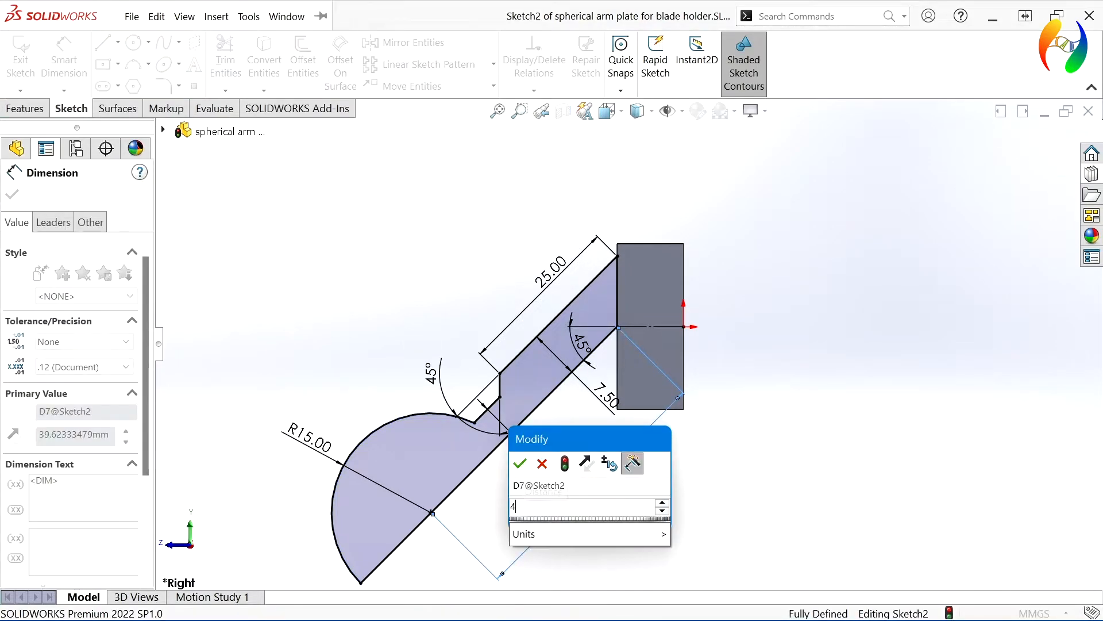
{"action": "key", "text": "Return"}
{"action": "left_click", "coordinate": [669, 483]}
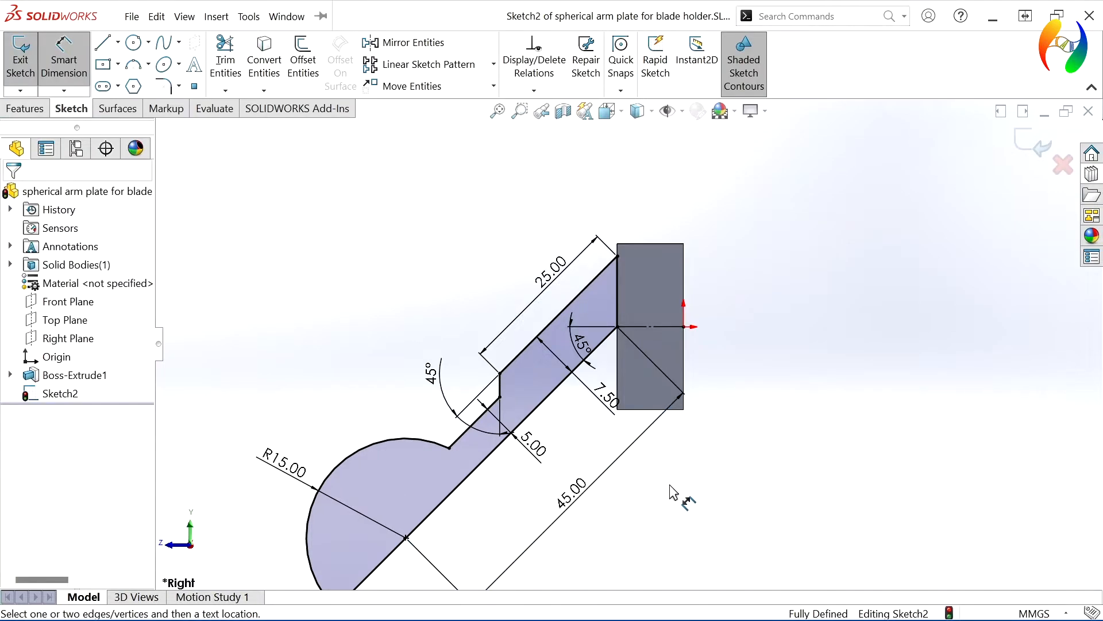
{"action": "scroll", "coordinate": [668, 483], "scroll_direction": "up", "scroll_amount": 3}
{"action": "left_click_drag", "start_coordinate": [592, 412], "coordinate": [553, 458]}
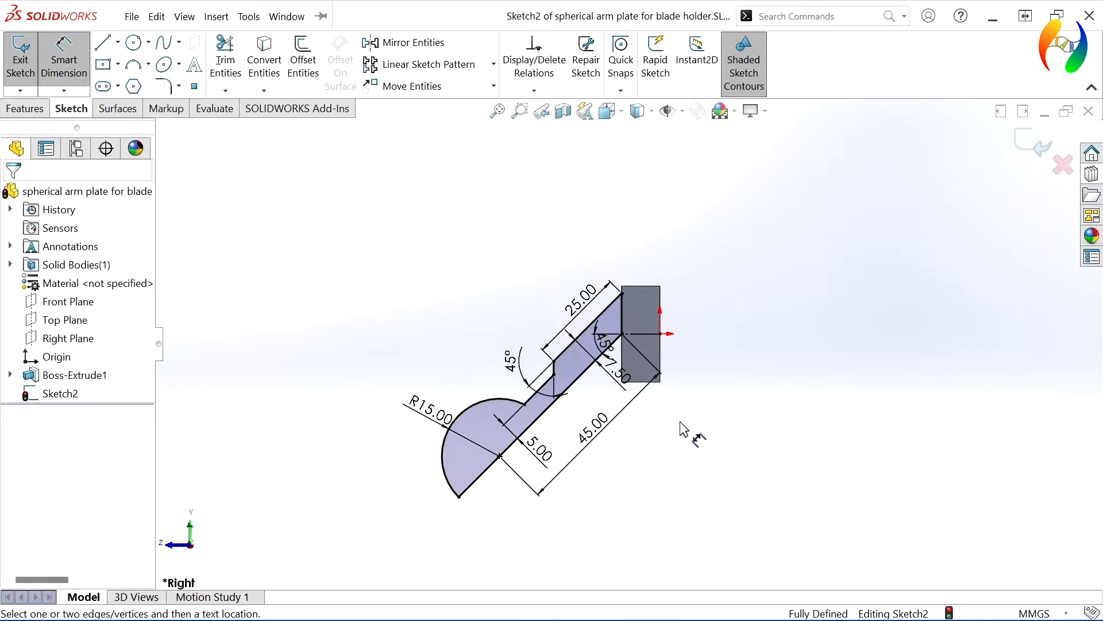
{"action": "left_click", "coordinate": [606, 368]}
{"action": "left_click", "coordinate": [604, 388]}
{"action": "scroll", "coordinate": [597, 428], "scroll_direction": "down", "scroll_amount": 2}
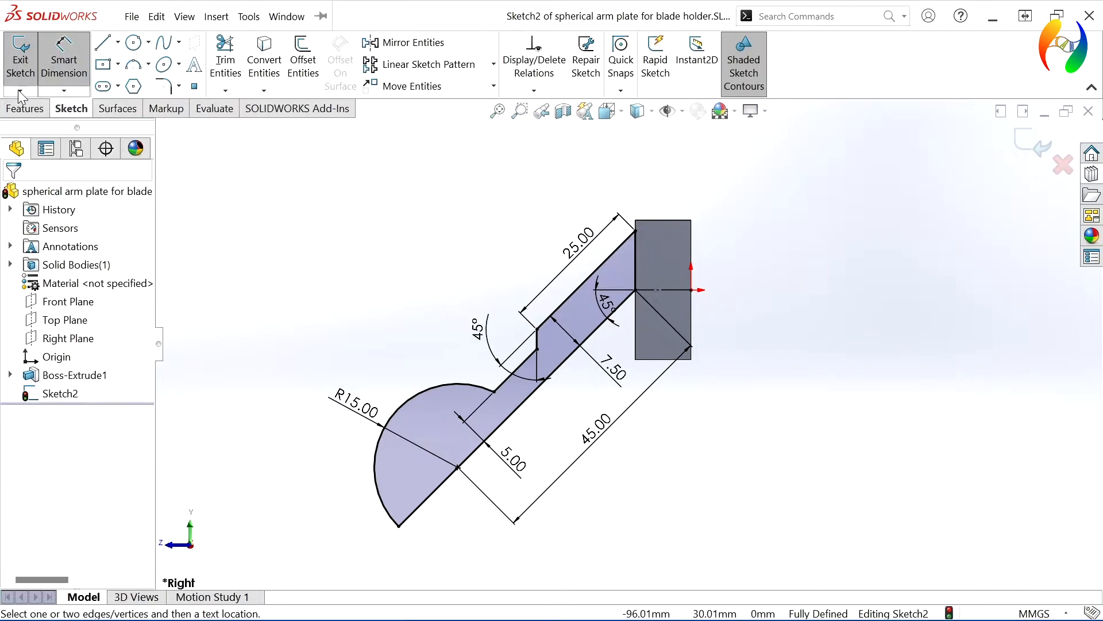
Revolve the closed arm profile 360 degrees about its long lower sloping line, merging the result with the plate
{"action": "left_click", "coordinate": [23, 111]}
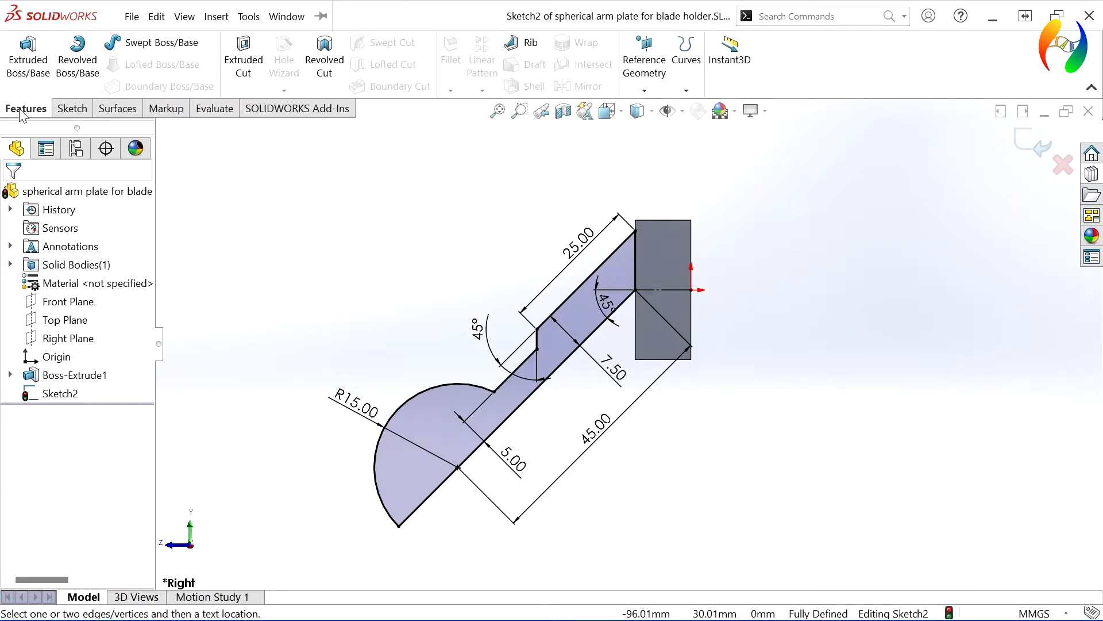
{"action": "left_click", "coordinate": [95, 70]}
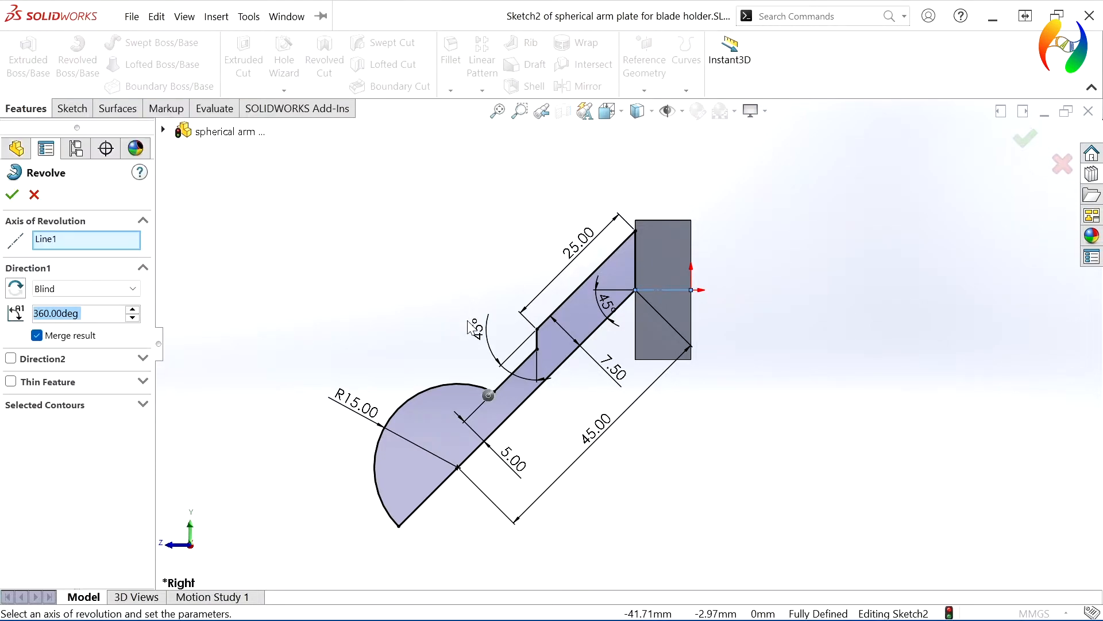
{"action": "left_click", "coordinate": [525, 403]}
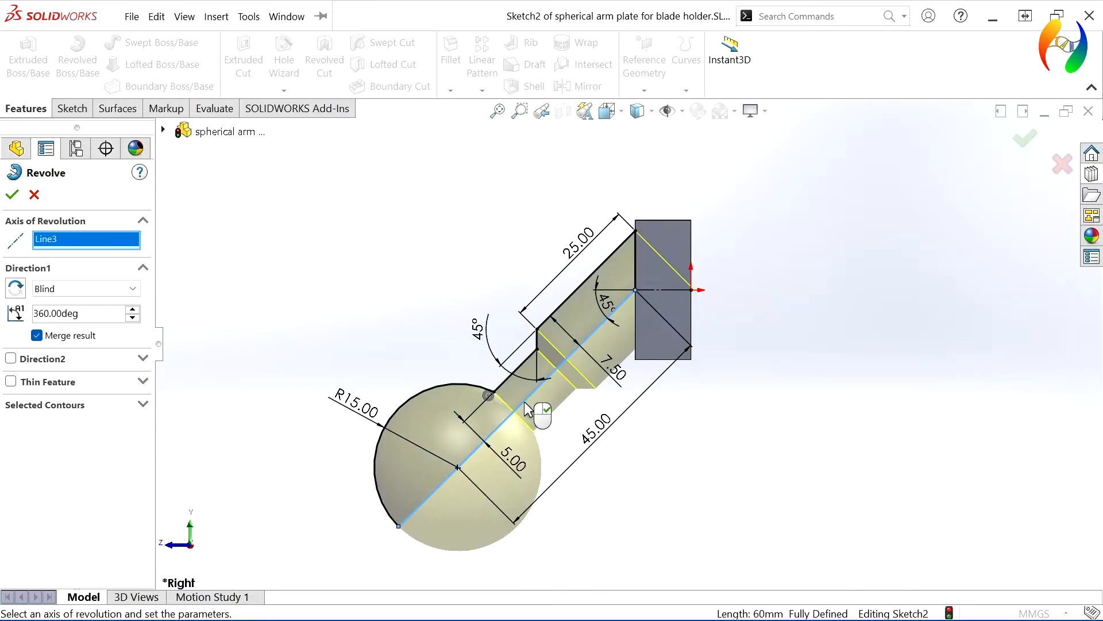
{"action": "left_click", "coordinate": [12, 196]}
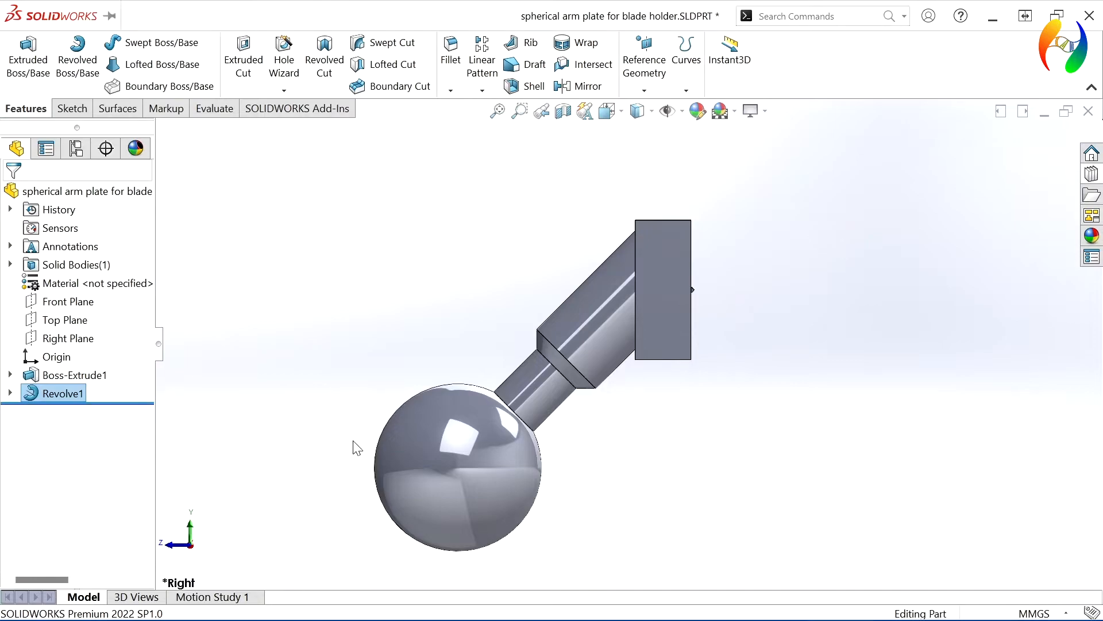
Change the plate's extrusion depth to 15 mm
{"action": "left_click", "coordinate": [10, 375]}
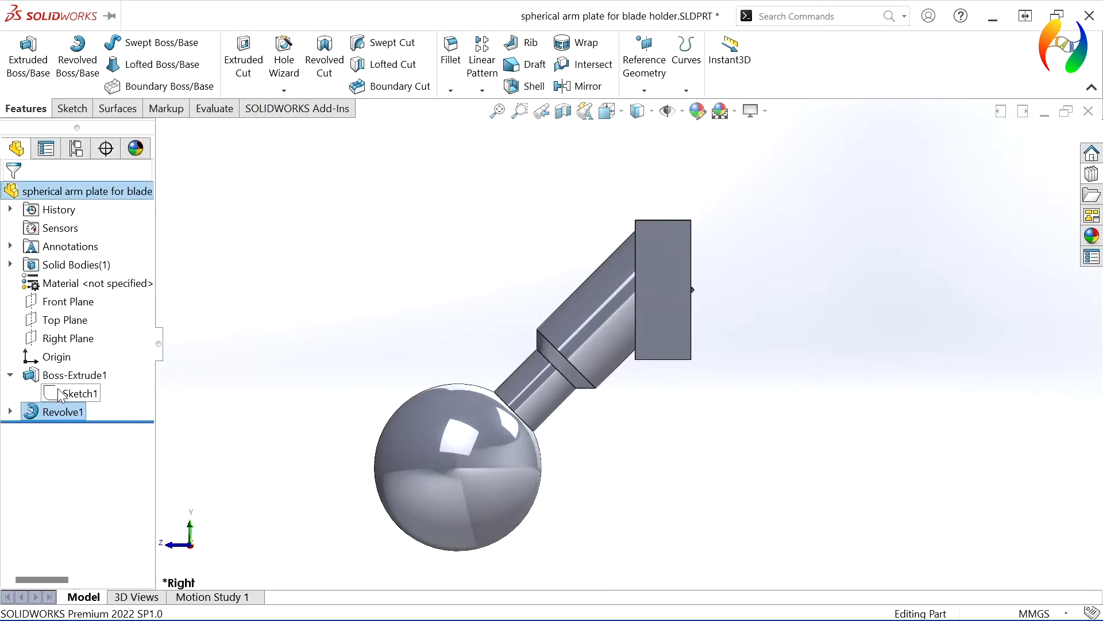
{"action": "left_click", "coordinate": [63, 374]}
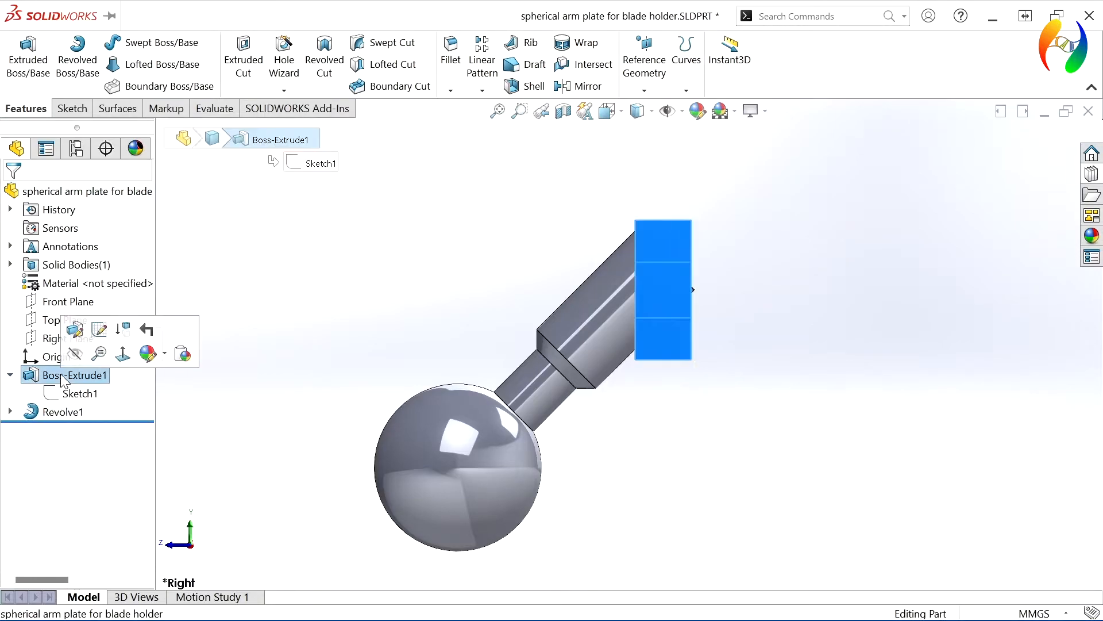
{"action": "left_click", "coordinate": [73, 325]}
{"action": "type", "text": "15"}
{"action": "key", "text": "Return"}
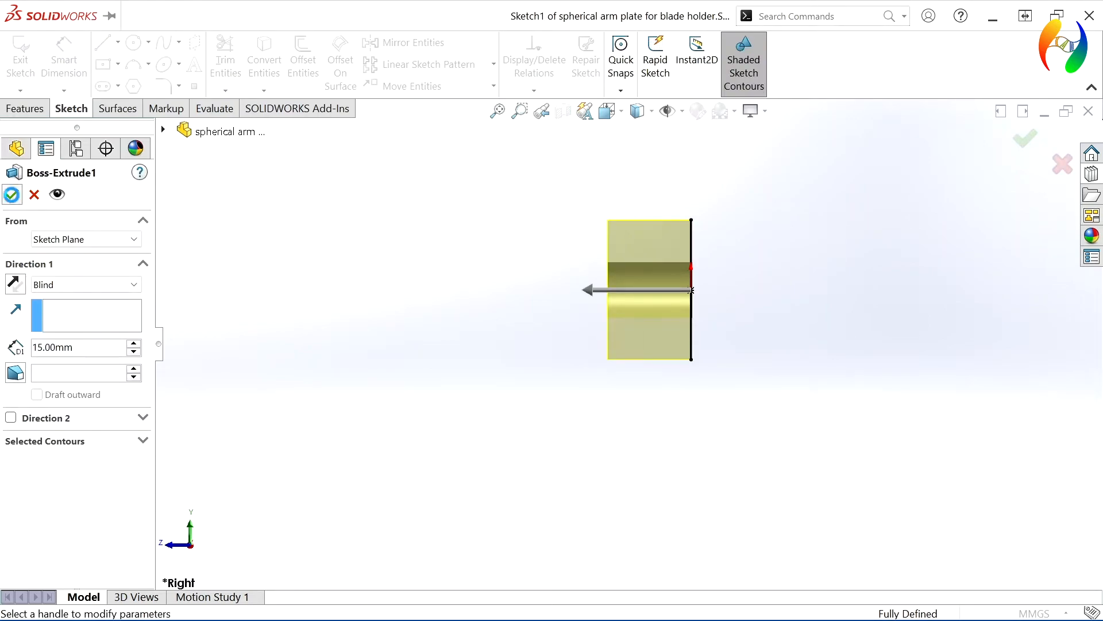
{"action": "left_click", "coordinate": [12, 194]}
Review the dimensions in the revolved arm's profile sketch and return to the part
{"action": "mouse_move", "coordinate": [648, 423]}
{"action": "middle_mouse_down"}
{"action": "mouse_move", "coordinate": [620, 419]}
{"action": "mouse_move", "coordinate": [697, 406]}
{"action": "mouse_move", "coordinate": [649, 414]}
{"action": "mouse_move", "coordinate": [655, 421]}
{"action": "middle_mouse_up"}
{"action": "left_click", "coordinate": [10, 411]}
{"action": "left_click", "coordinate": [68, 431]}
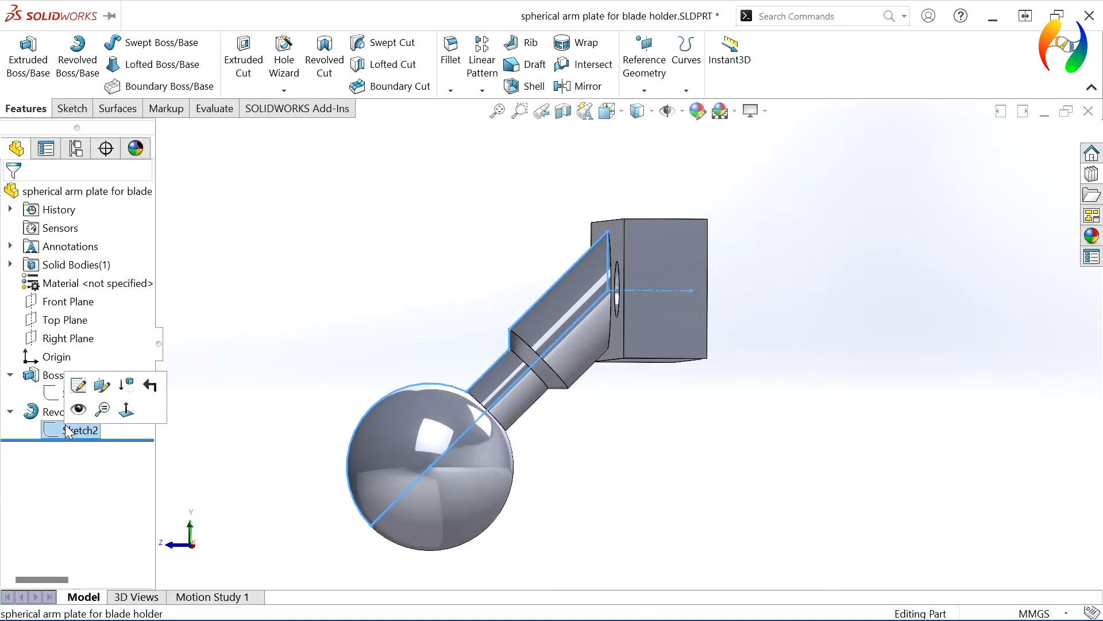
{"action": "left_click", "coordinate": [79, 386]}
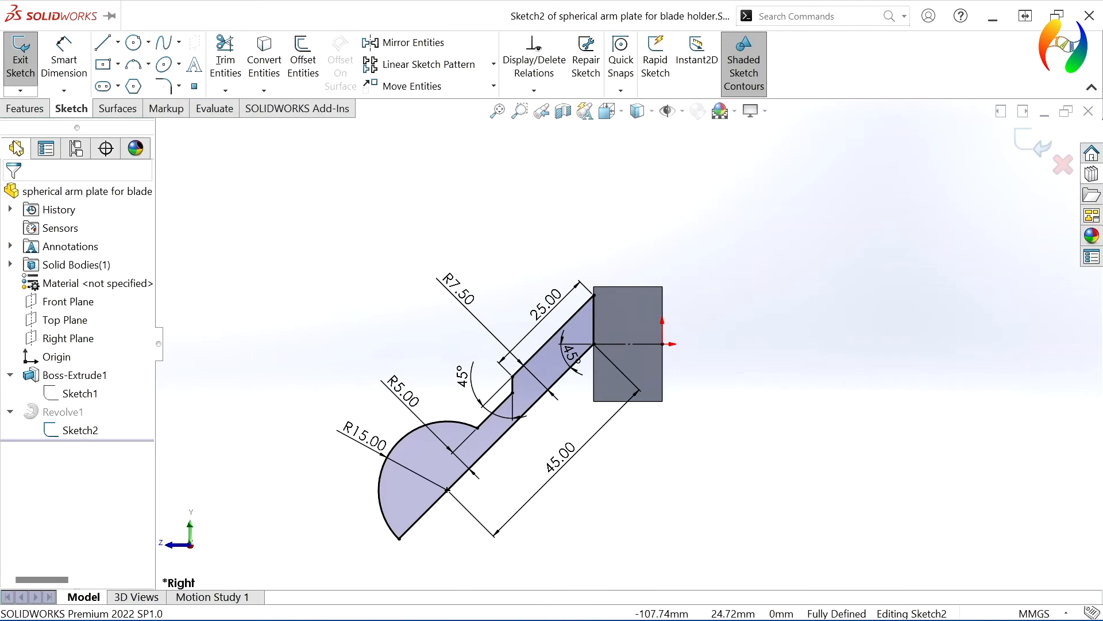
{"action": "left_click", "coordinate": [1029, 141]}
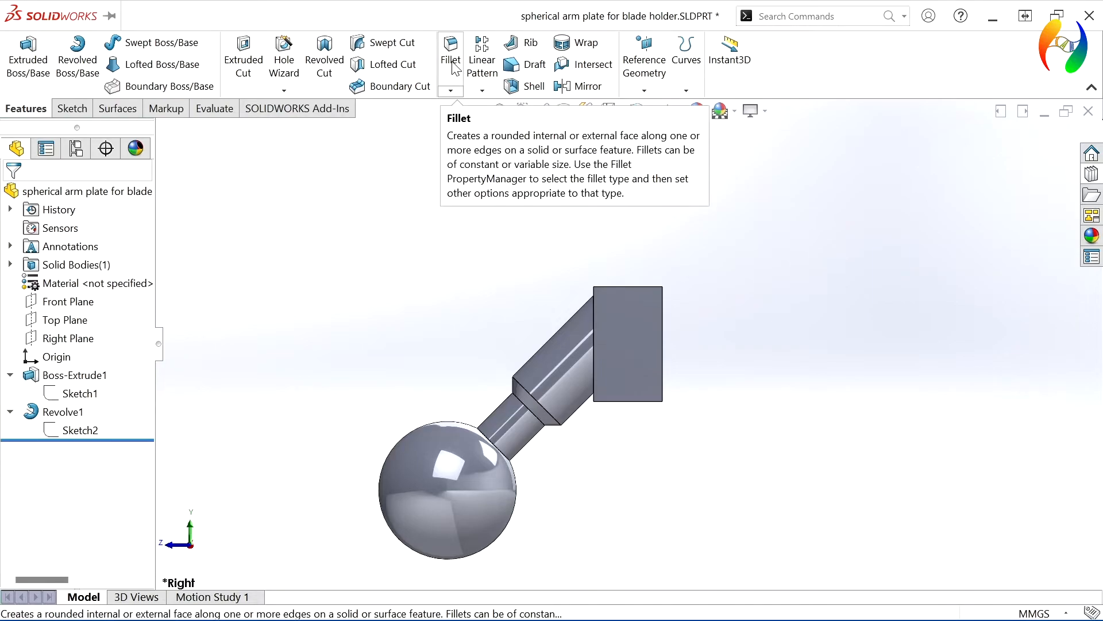
Chamfer the four outer edges of the plate's arm-side face by 1.5 mm at 45 degrees
{"action": "left_click", "coordinate": [451, 90]}
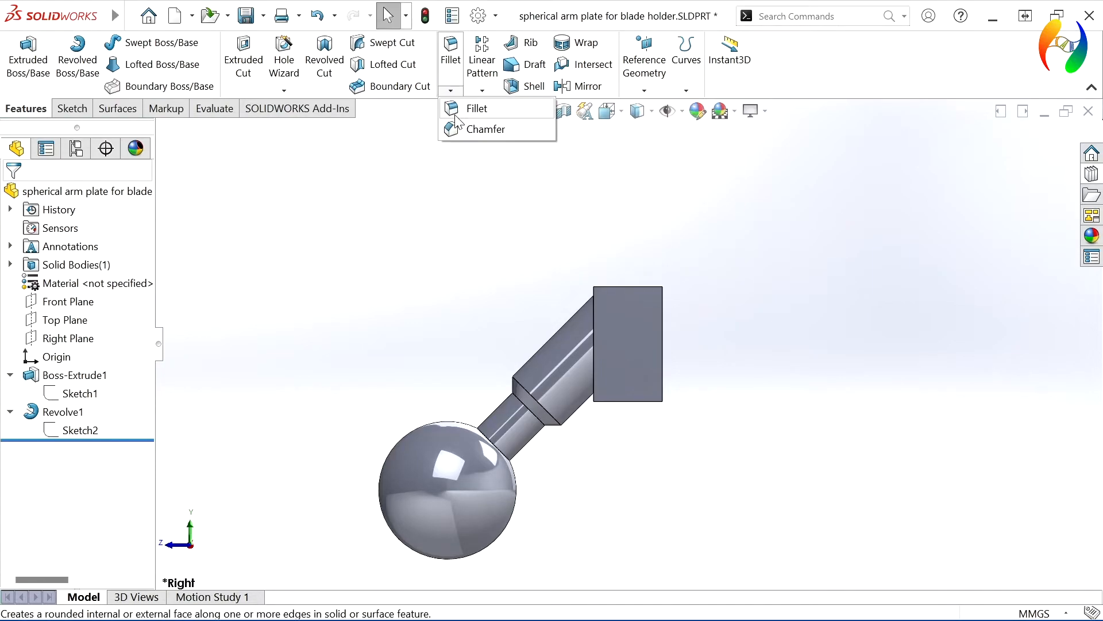
{"action": "left_click", "coordinate": [458, 132]}
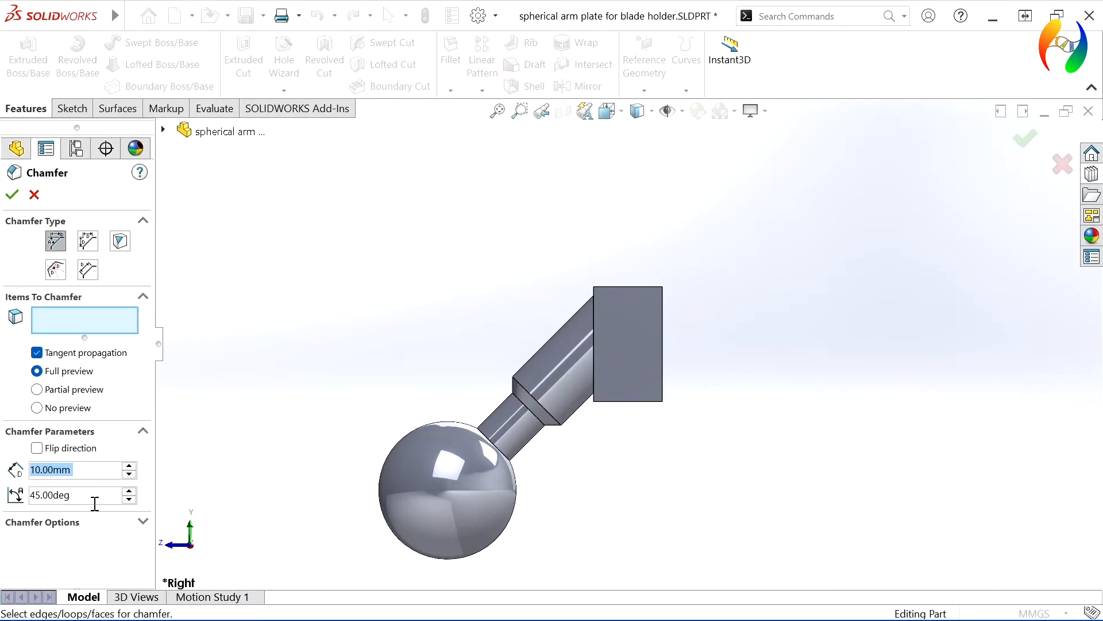
{"action": "type", "text": "1.5"}
{"action": "key", "text": "Return"}
{"action": "middle_click_drag", "start_coordinate": [379, 303], "coordinate": [602, 295]}
{"action": "left_click", "coordinate": [612, 287]}
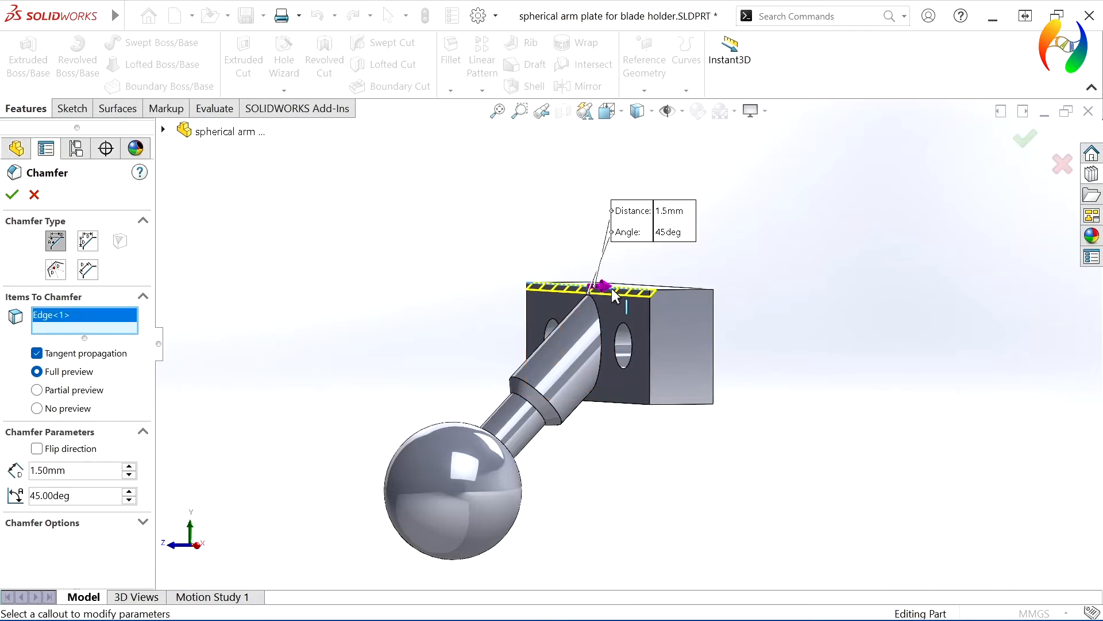
{"action": "left_click", "coordinate": [650, 318]}
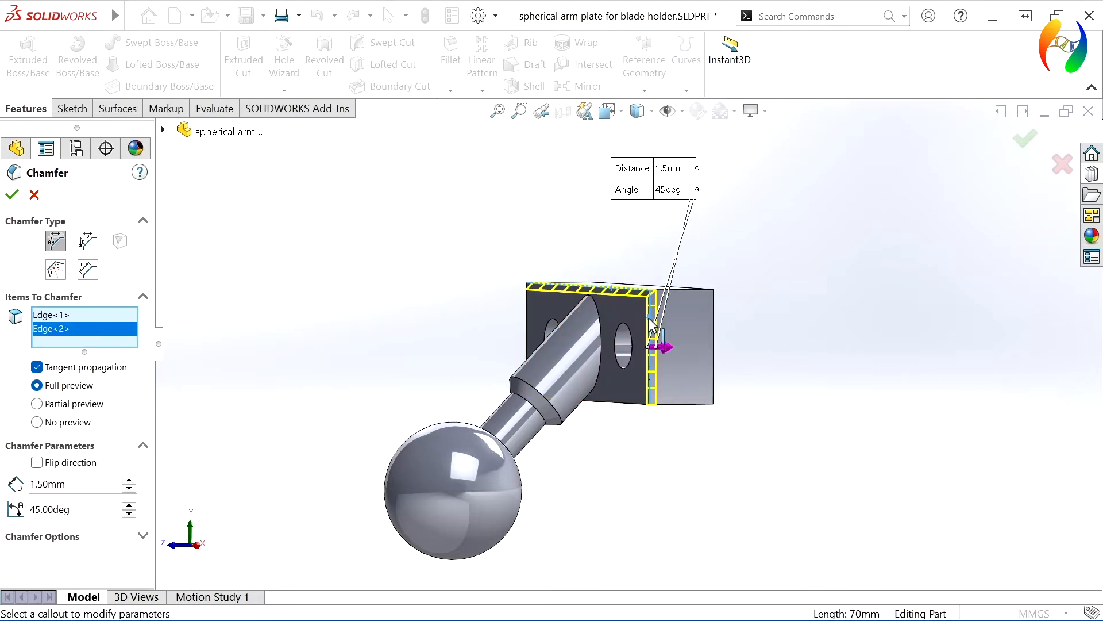
{"action": "left_click", "coordinate": [631, 403]}
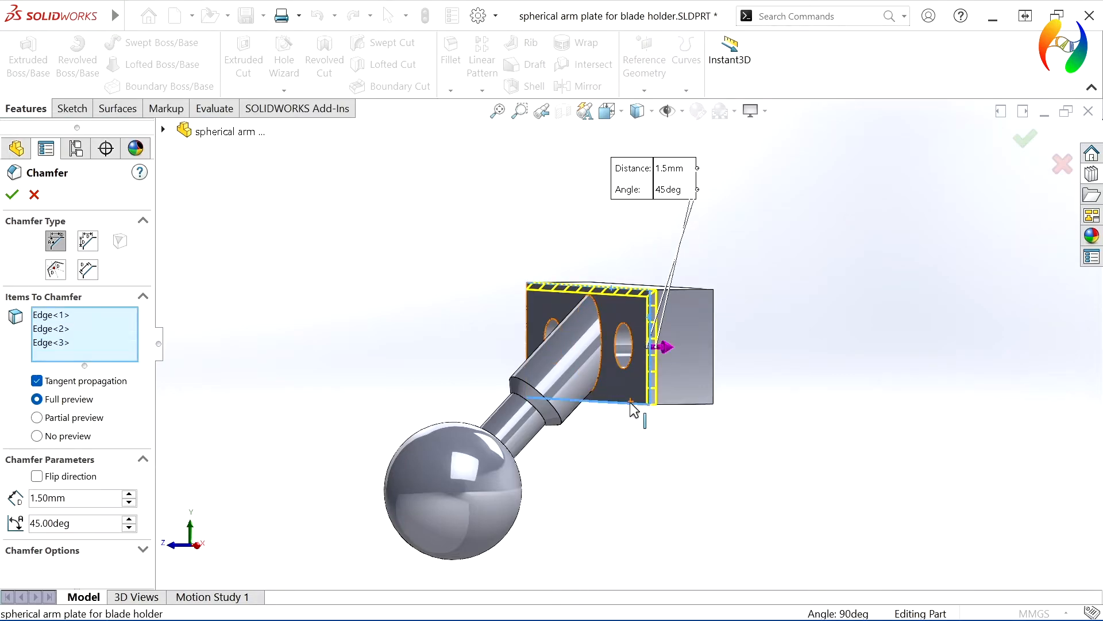
{"action": "left_click", "coordinate": [527, 326]}
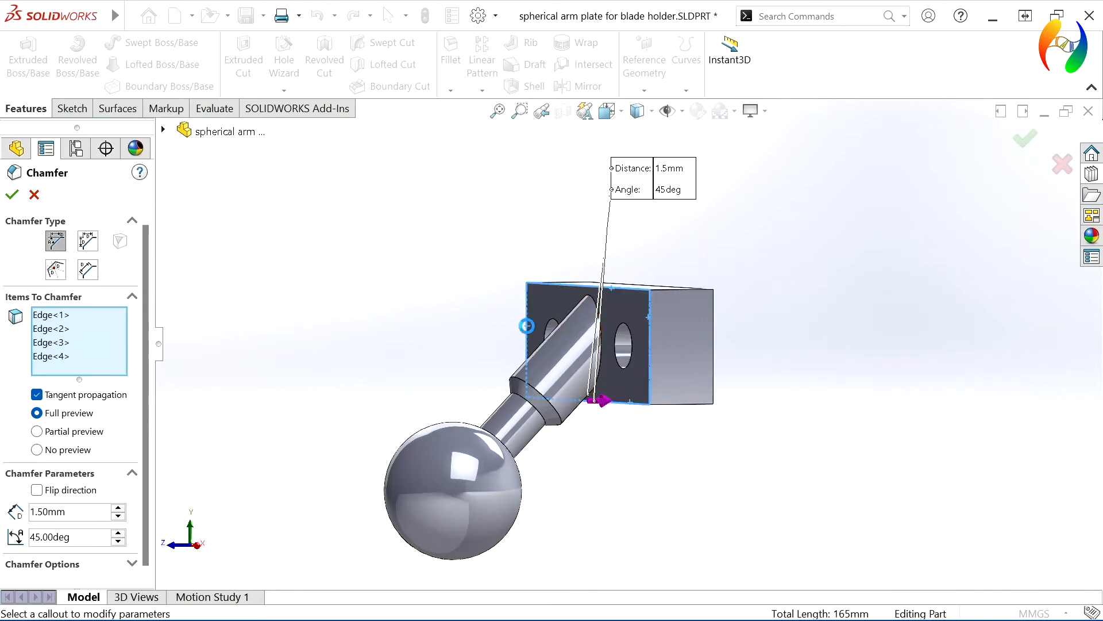
{"action": "left_click", "coordinate": [10, 195]}
Fillet the edge where the arm meets the plate and the edge where the neck meets the ball with a 1 mm radius
{"action": "middle_click_drag", "start_coordinate": [598, 488], "coordinate": [569, 442]}
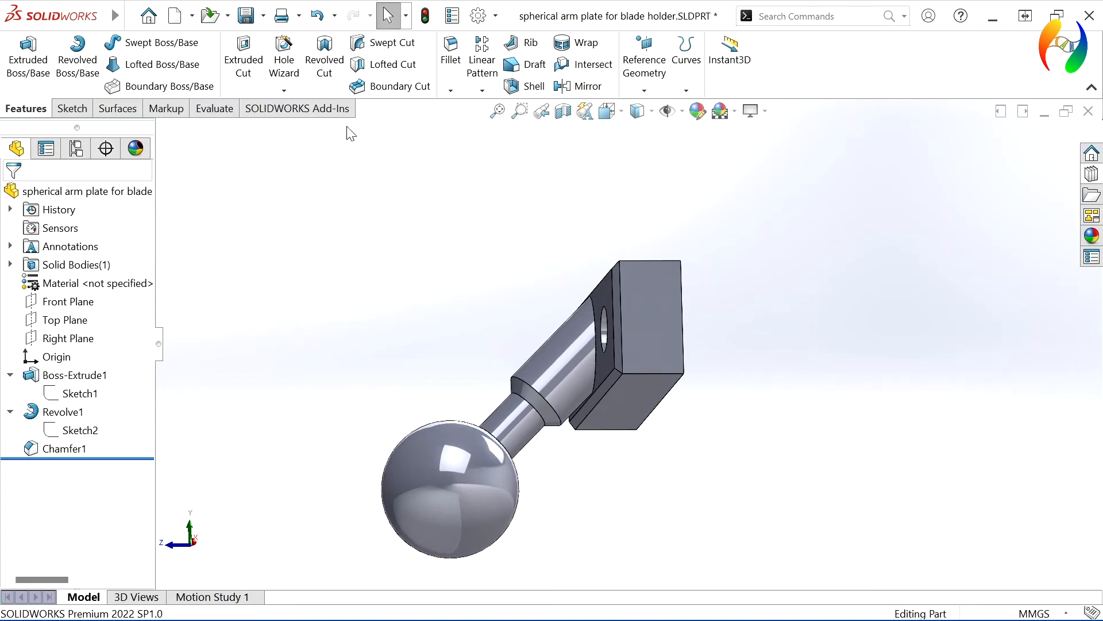
{"action": "left_click", "coordinate": [451, 57]}
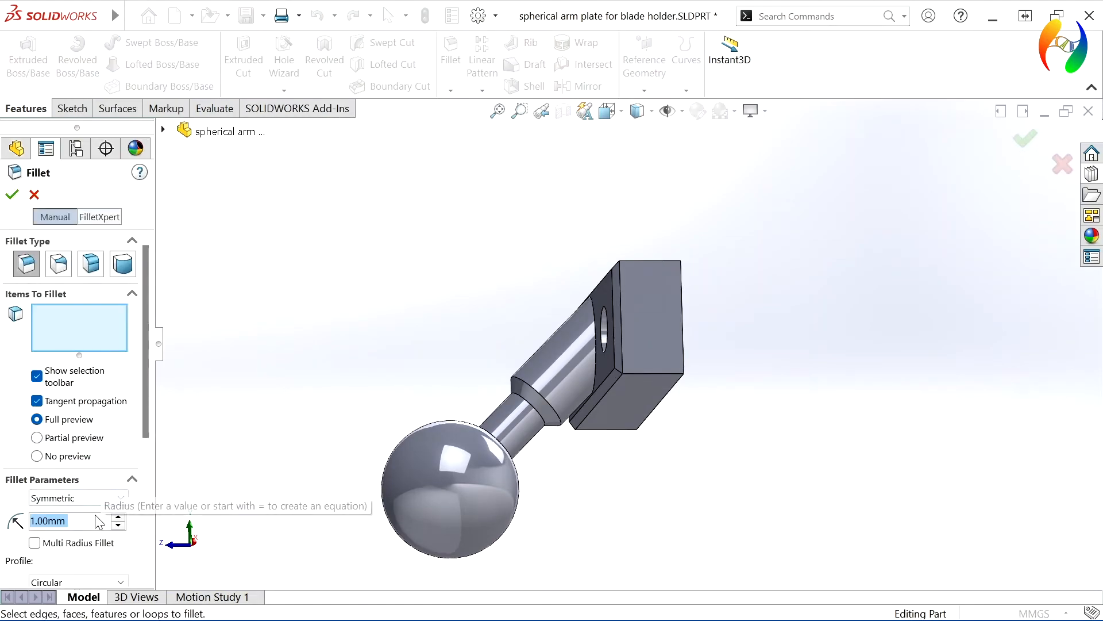
{"action": "type", "text": "1"}
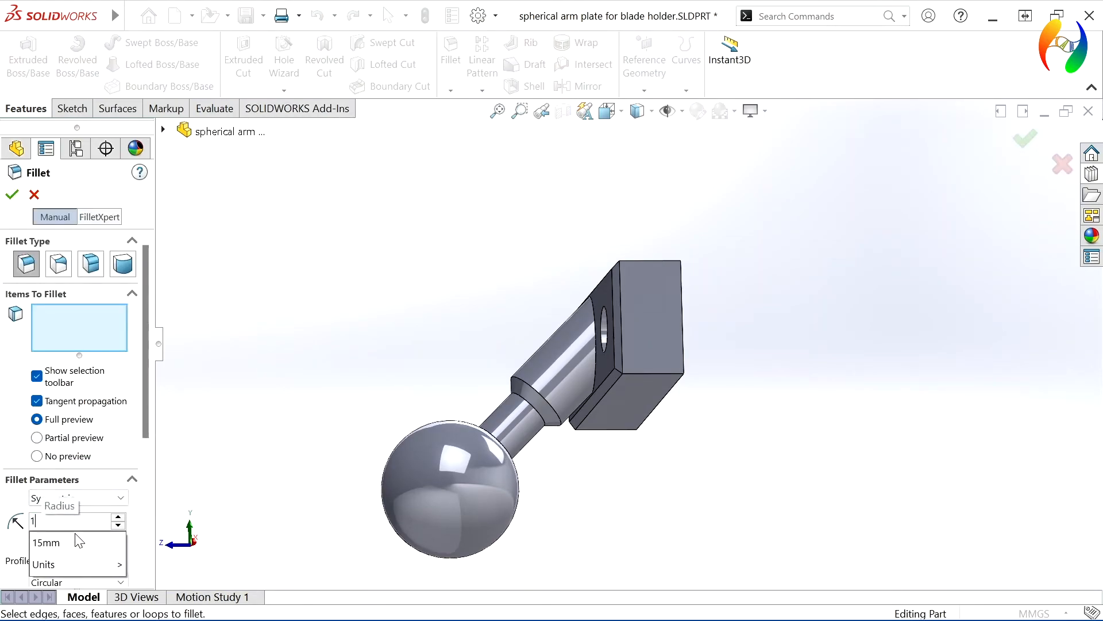
{"action": "key", "text": "Return"}
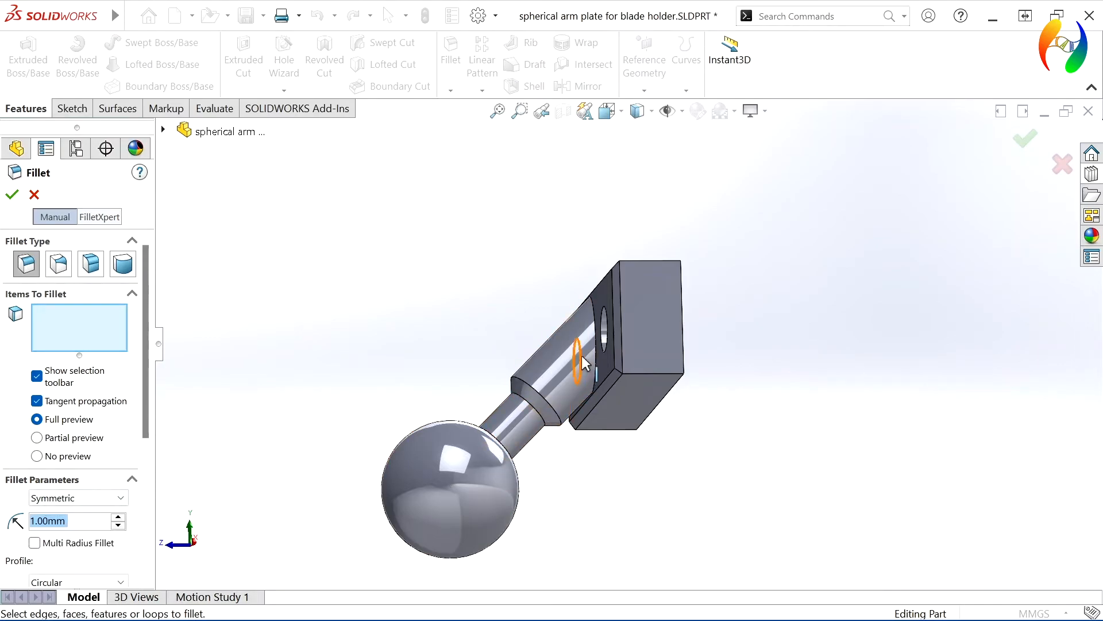
{"action": "left_click", "coordinate": [595, 322]}
{"action": "middle_click_drag", "start_coordinate": [488, 346], "coordinate": [477, 447]}
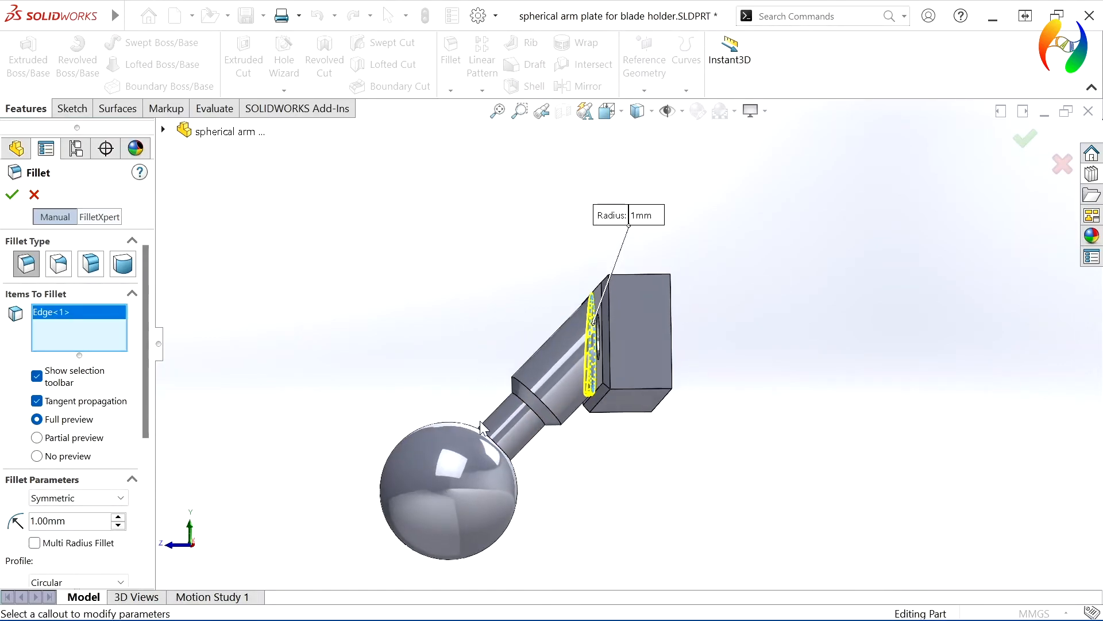
{"action": "left_click", "coordinate": [478, 445]}
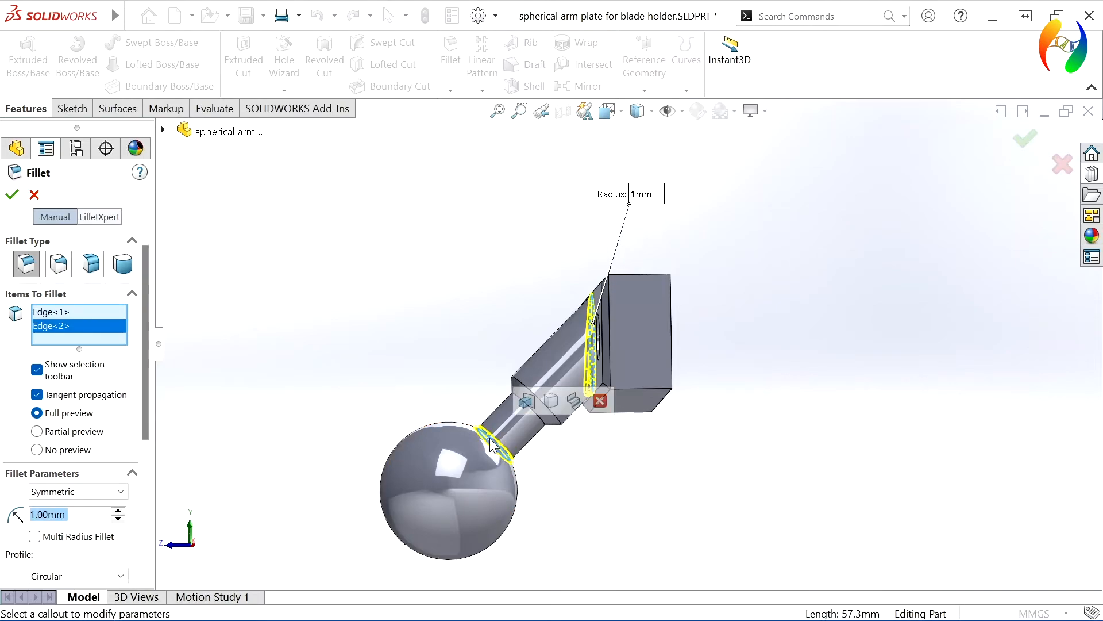
{"action": "left_click", "coordinate": [10, 194]}
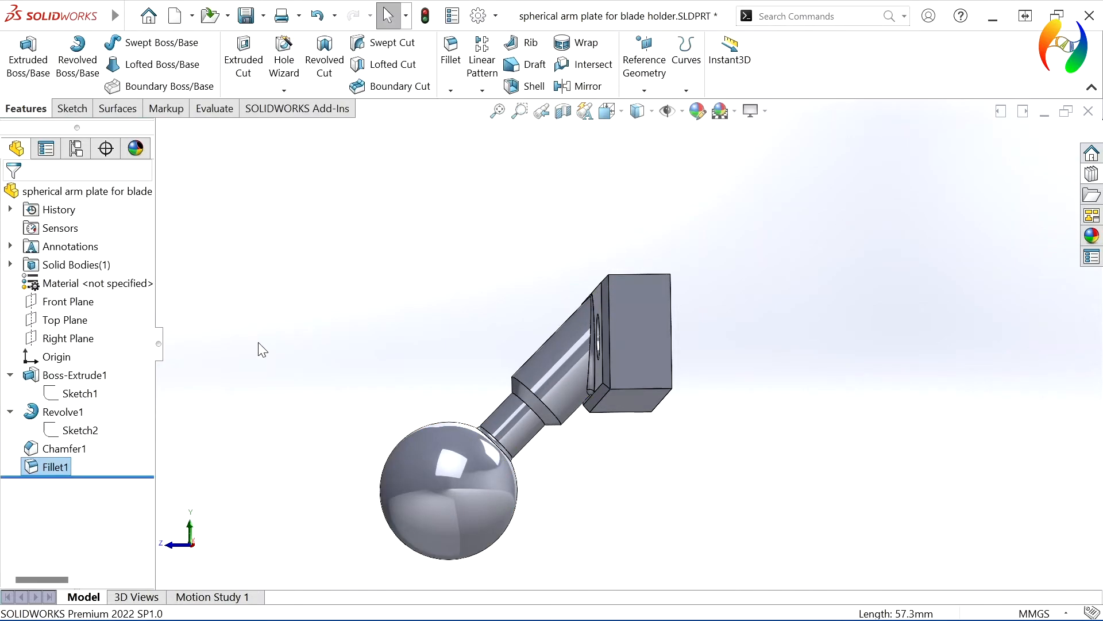
{"action": "left_click", "coordinate": [655, 506]}
{"action": "middle_click_drag", "start_coordinate": [623, 505], "coordinate": [653, 575]}
{"action": "middle_click_drag", "start_coordinate": [408, 391], "coordinate": [554, 309]}
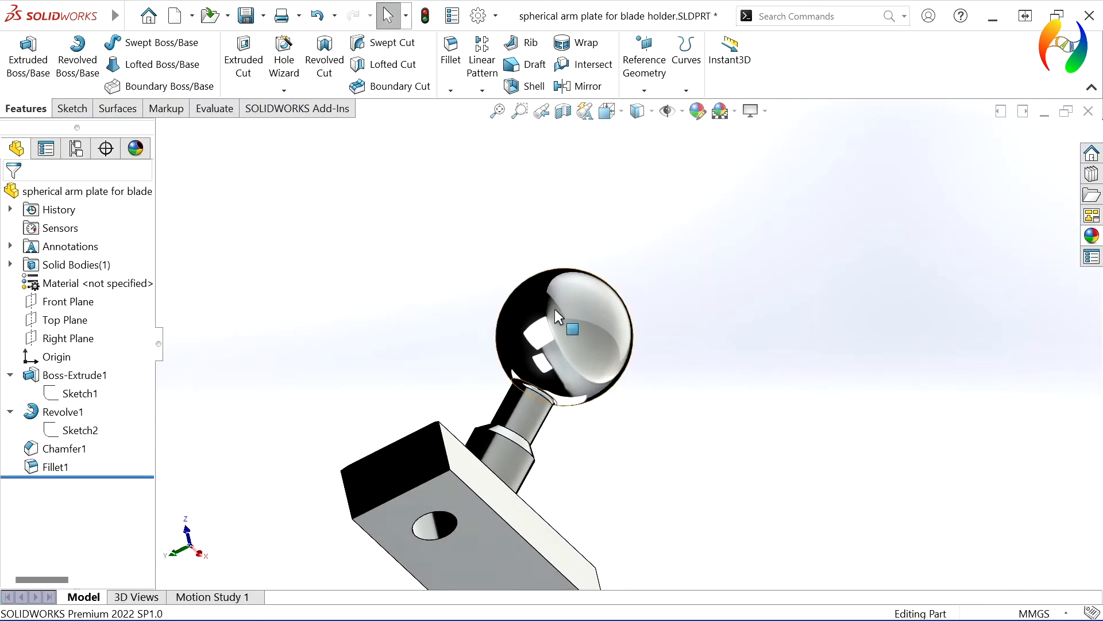
{"action": "middle_click_drag", "start_coordinate": [623, 467], "coordinate": [3, 577]}
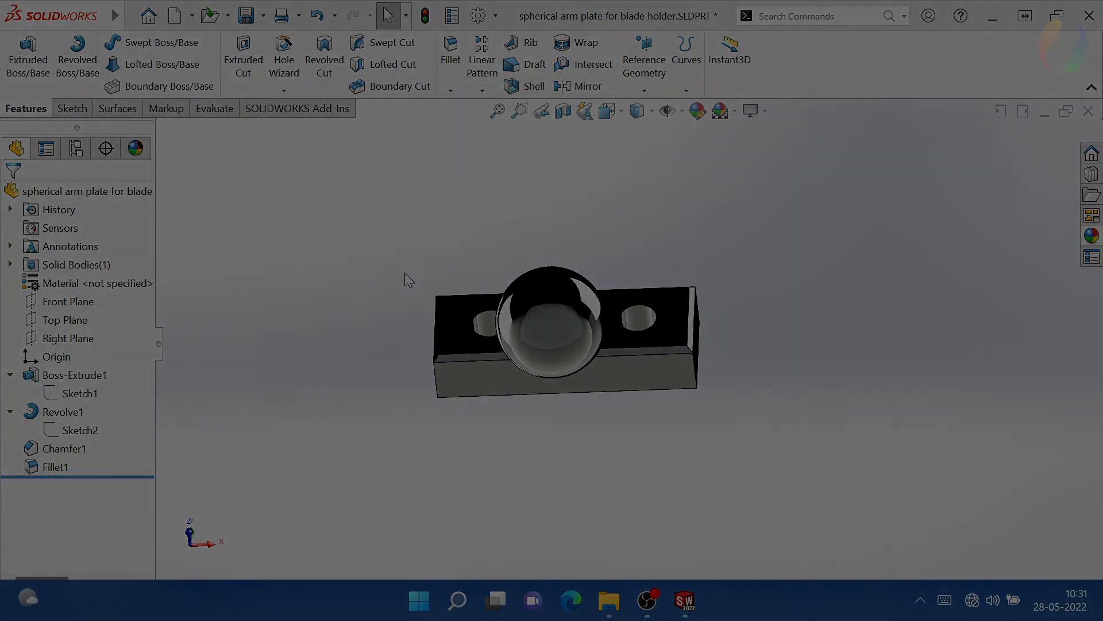
{"action": "middle_click_drag", "start_coordinate": [405, 272], "coordinate": [376, 392]}
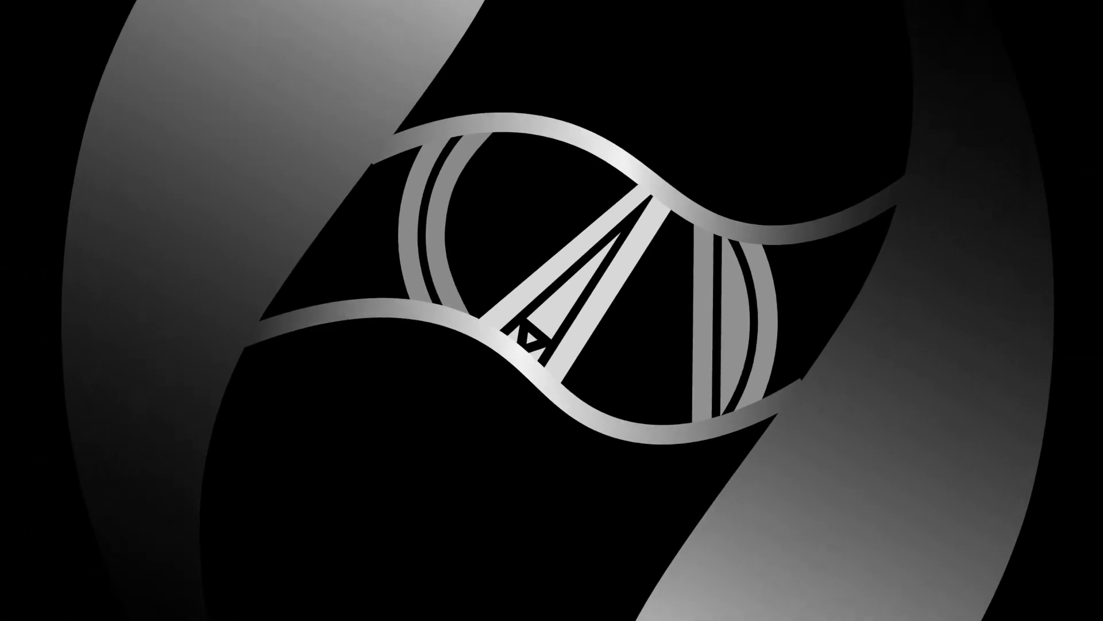